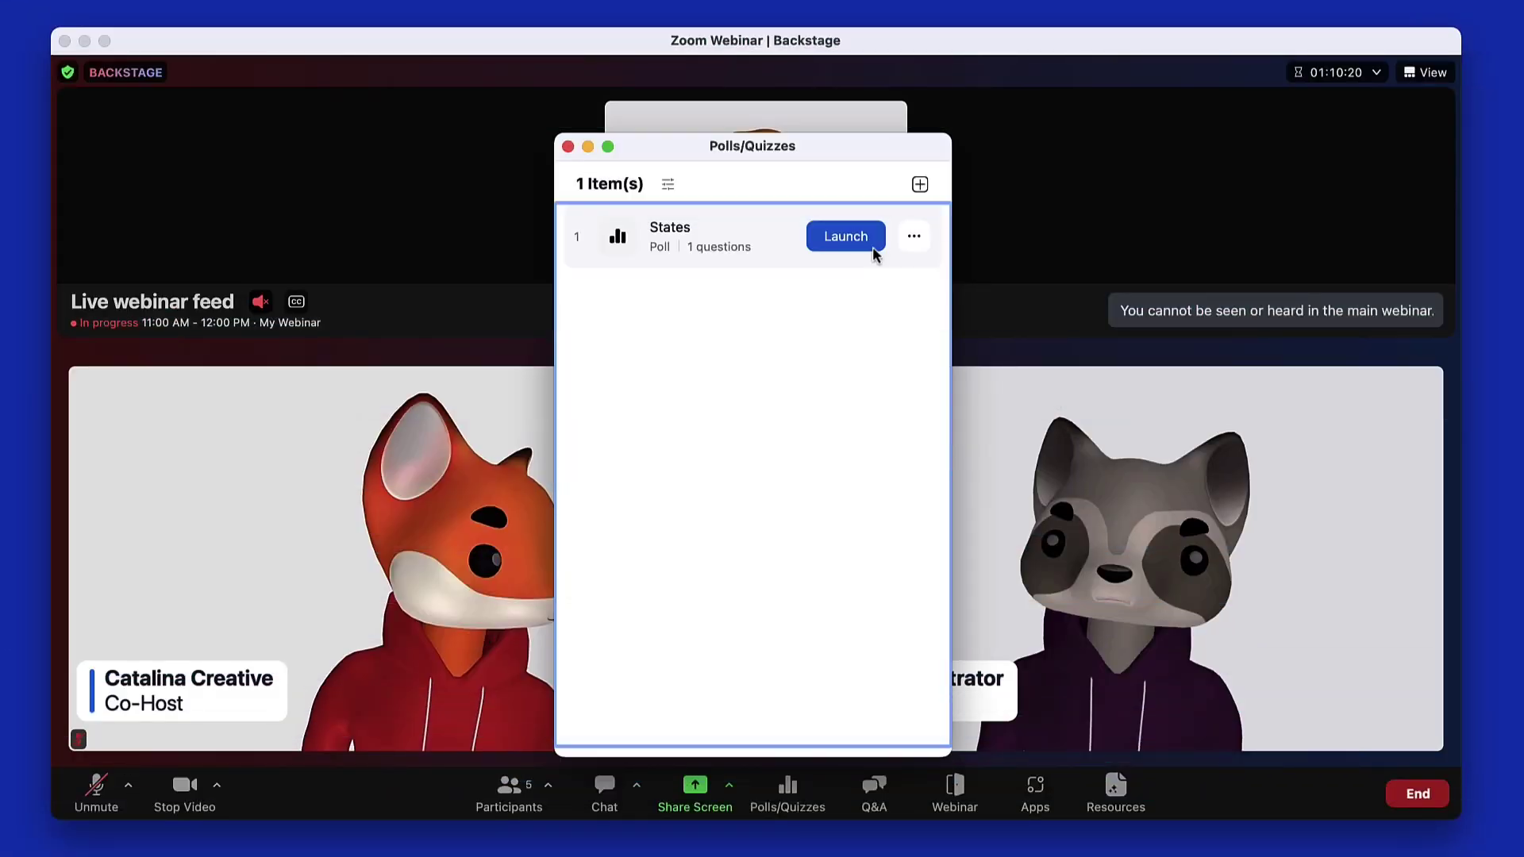
# Launch the States poll from the webinar backstage.
pyautogui.click(873, 248)
pyautogui.moveTo(823, 146); pyautogui.dragTo(817, 123)
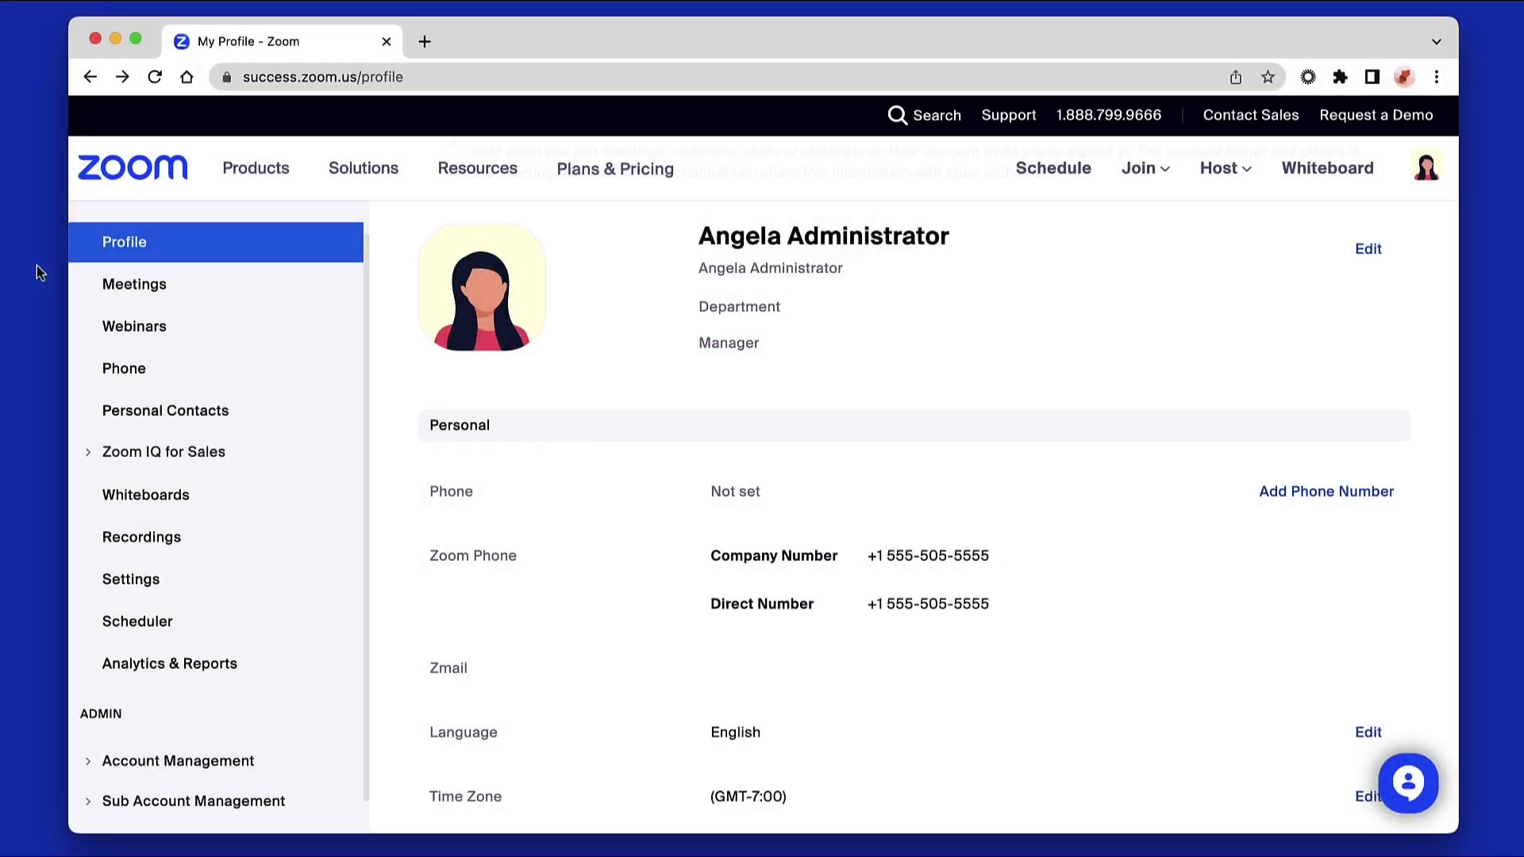
# In the Zoom web portal, open the webinar polls and quizzes library and enable the Zoom Phone Features quiz.
pyautogui.click(195, 338)
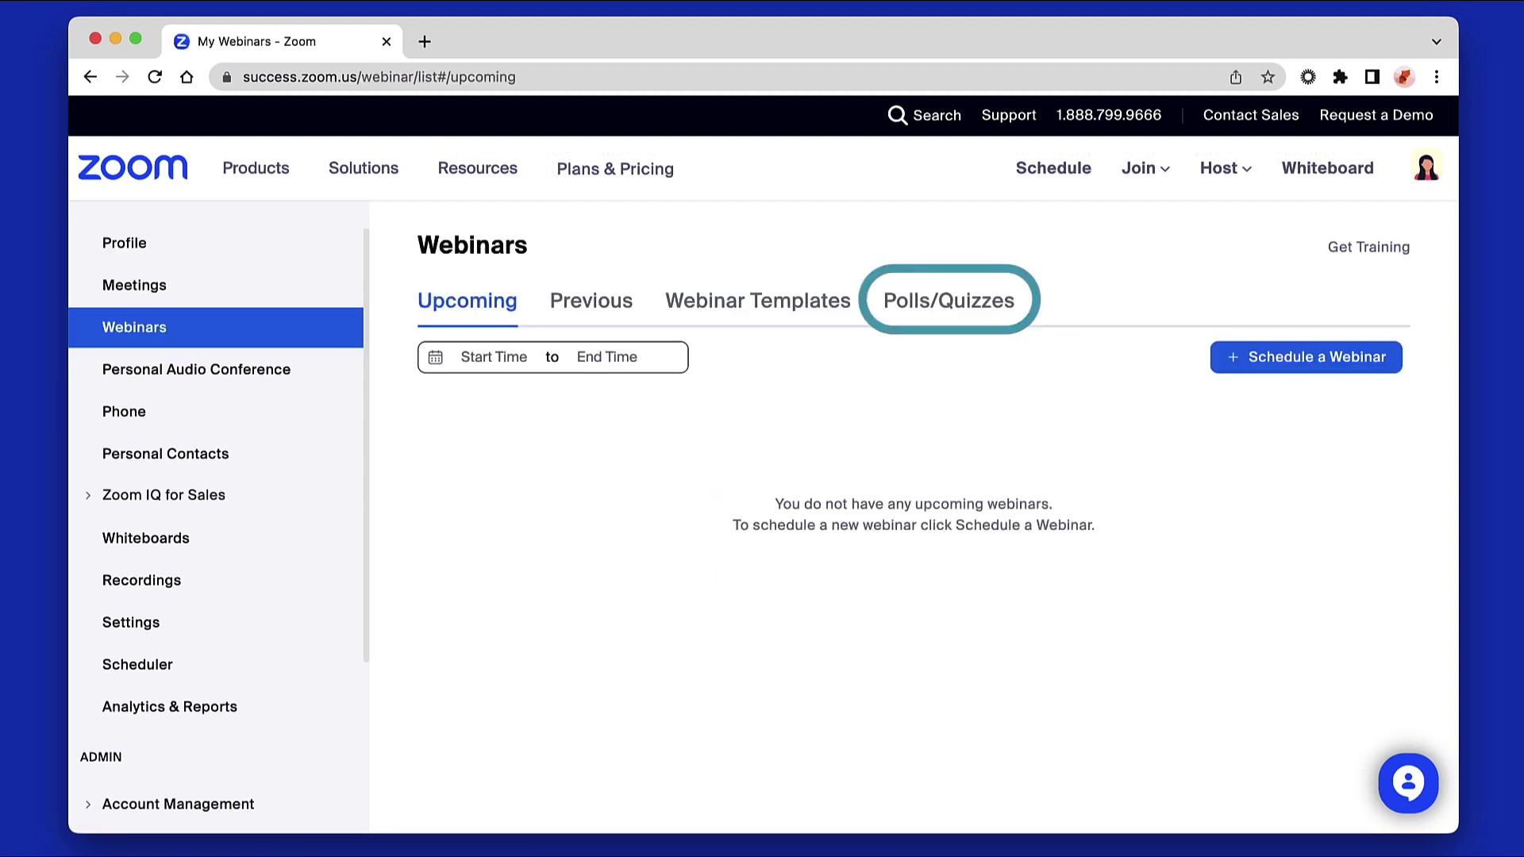
pyautogui.click(1010, 307)
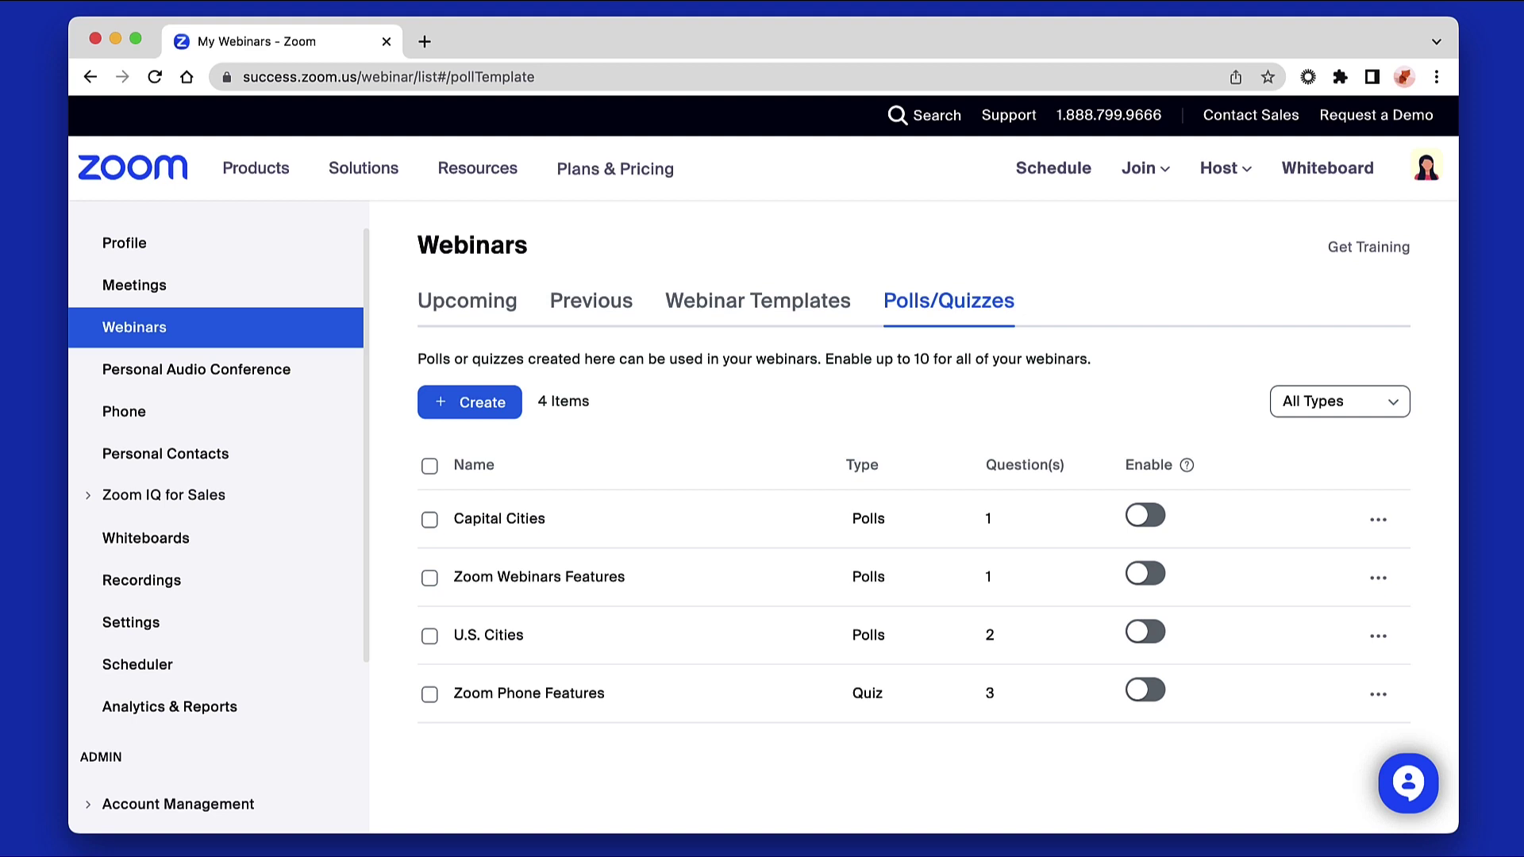
pyautogui.click(1145, 691)
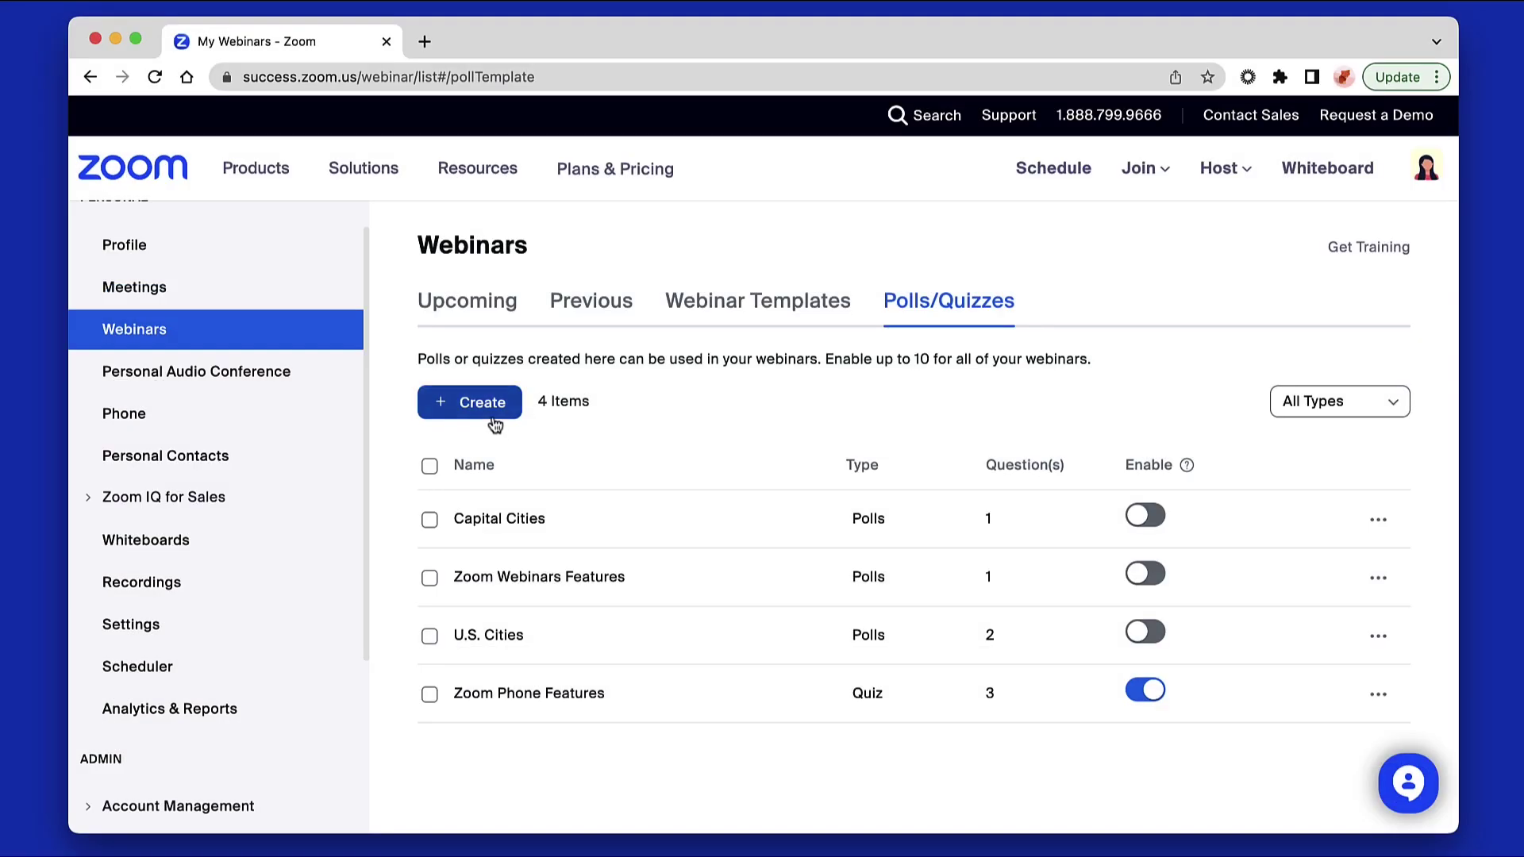
# Create and save the poll "Zoom Team Chat Features" with the single-choice question "What is your favorite Zoom Team Chat feature?", and disable the Zoom Phone Features quiz.
pyautogui.click(493, 405)
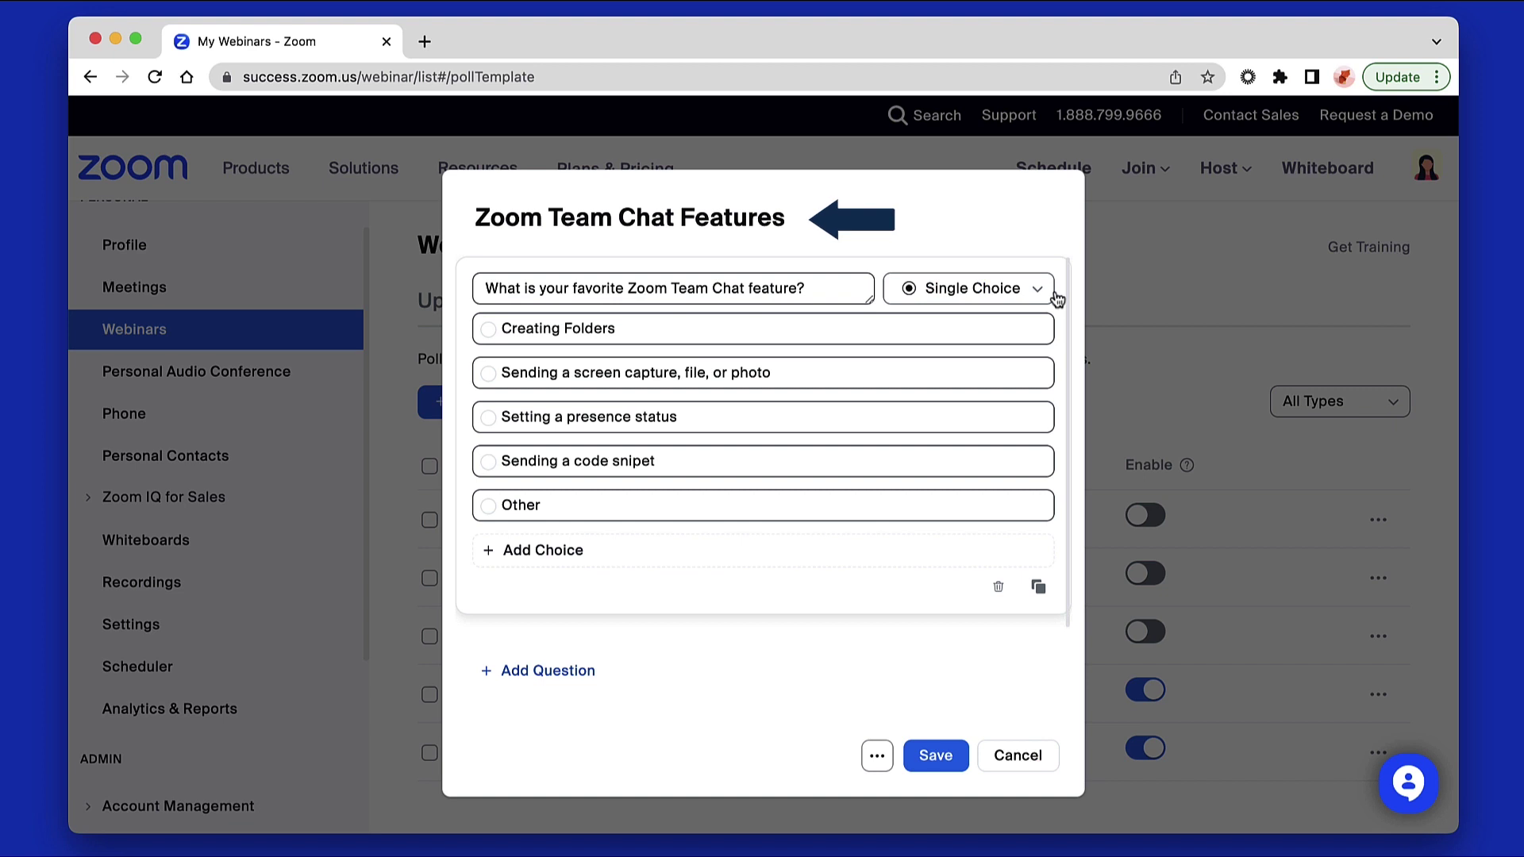
pyautogui.click(1051, 298)
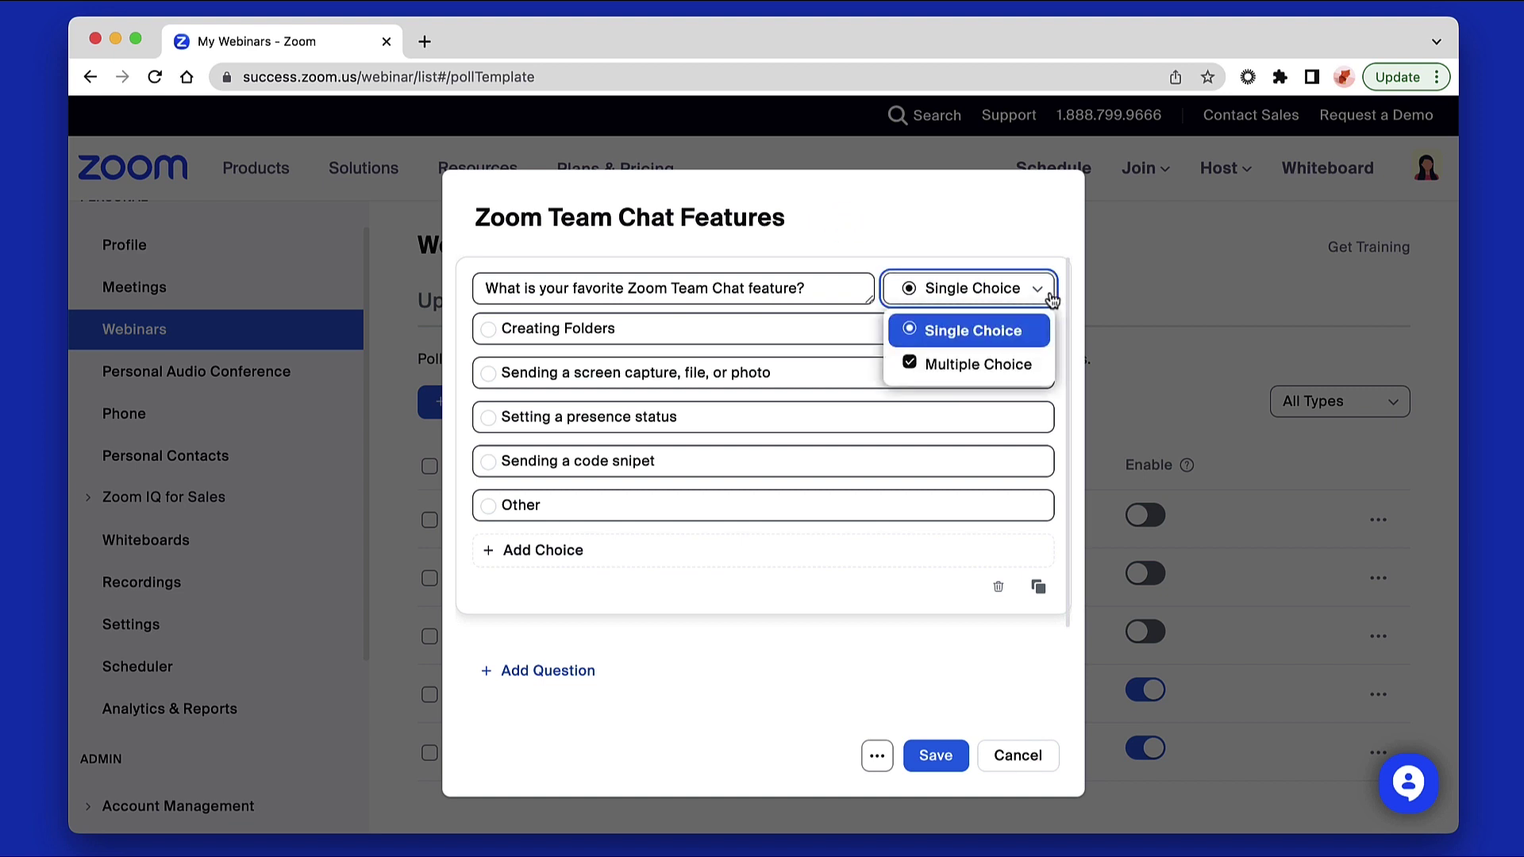
pyautogui.click(1051, 295)
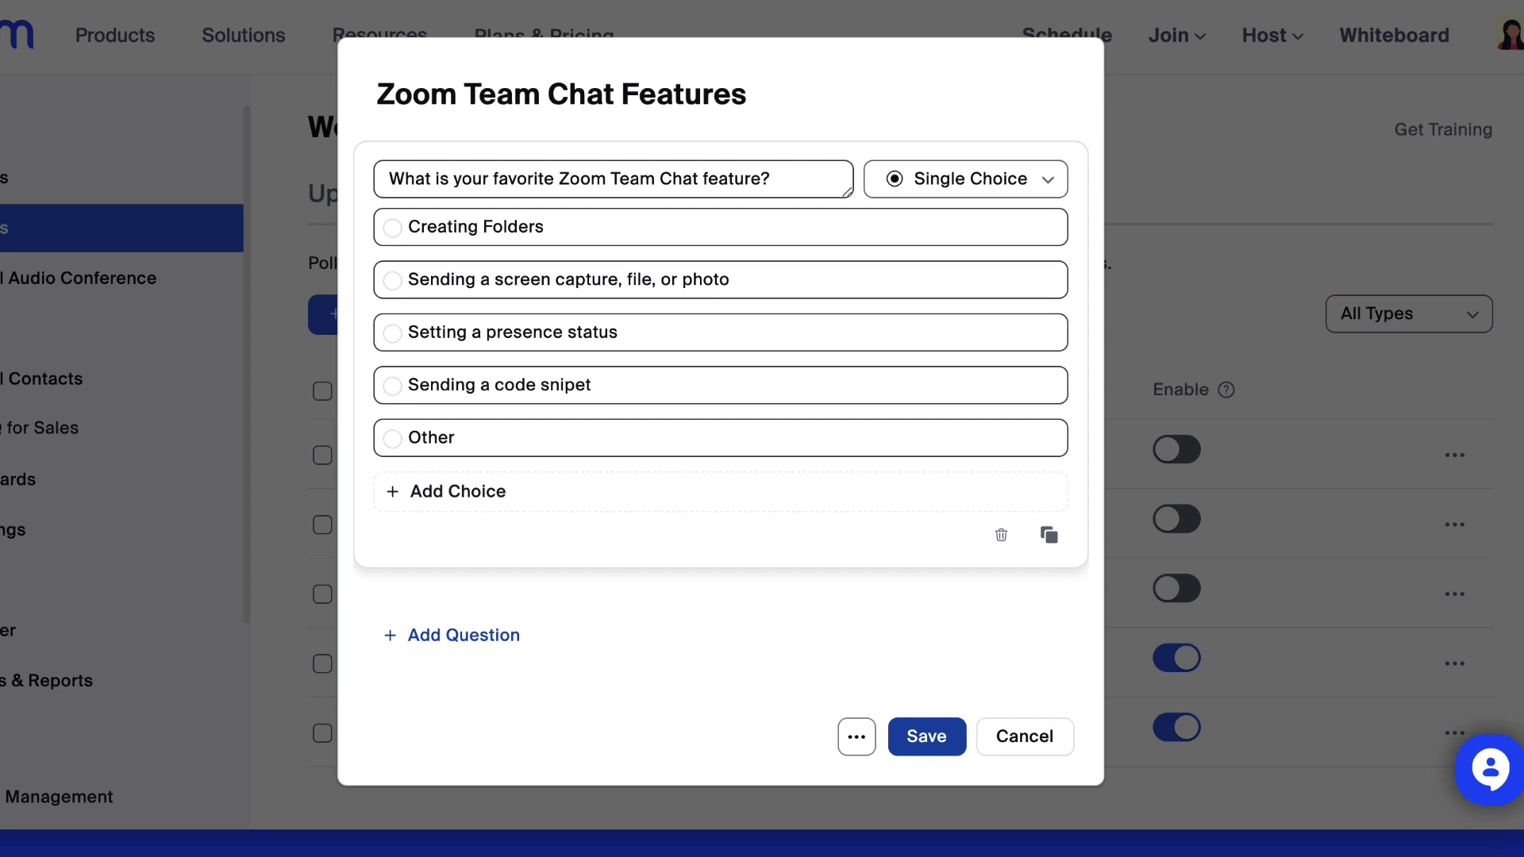
pyautogui.click(955, 754)
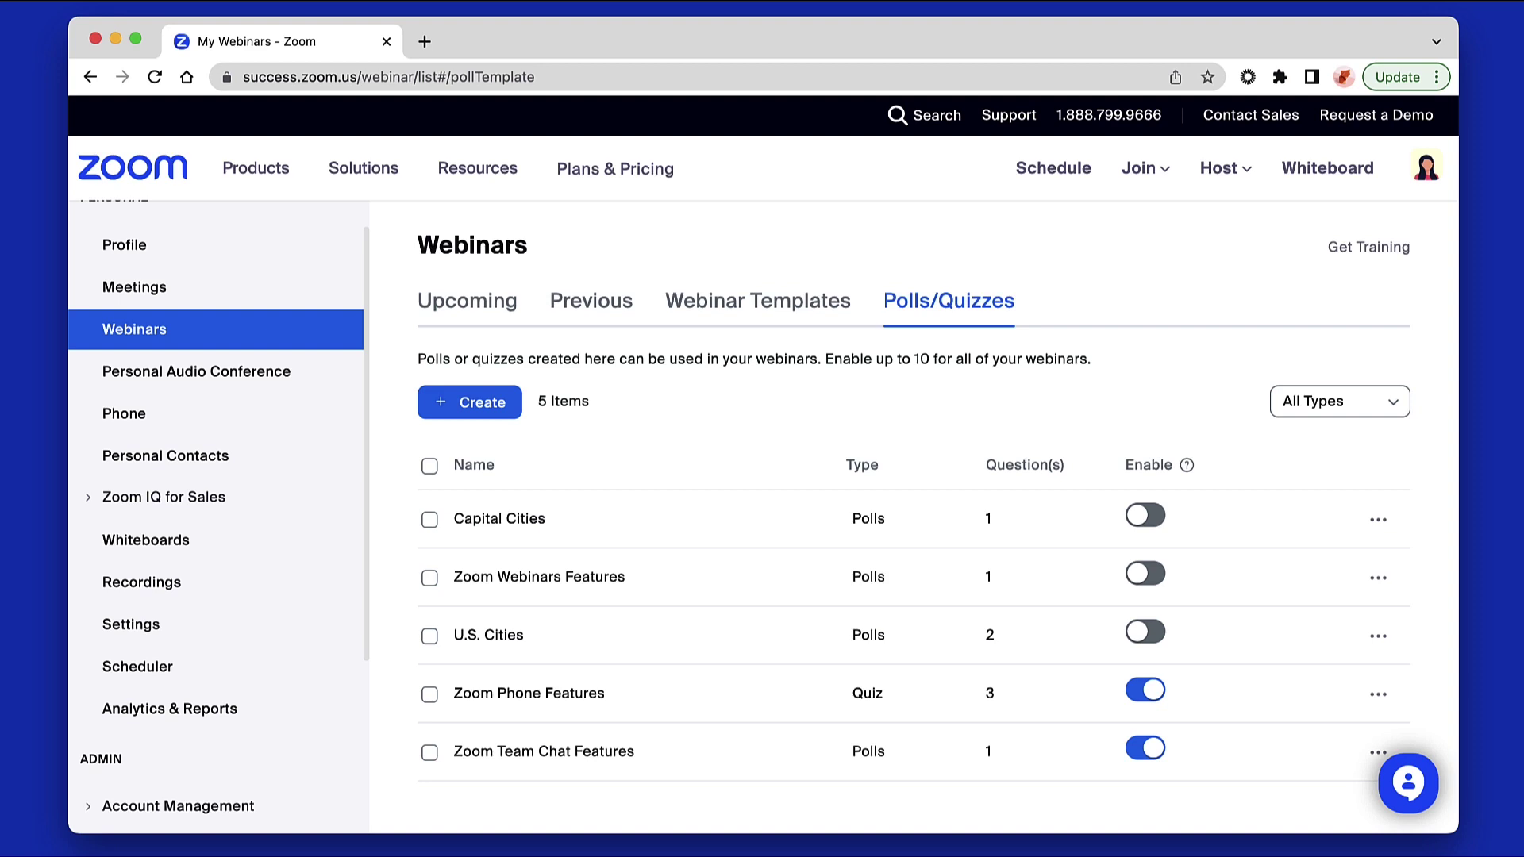
pyautogui.click(1159, 702)
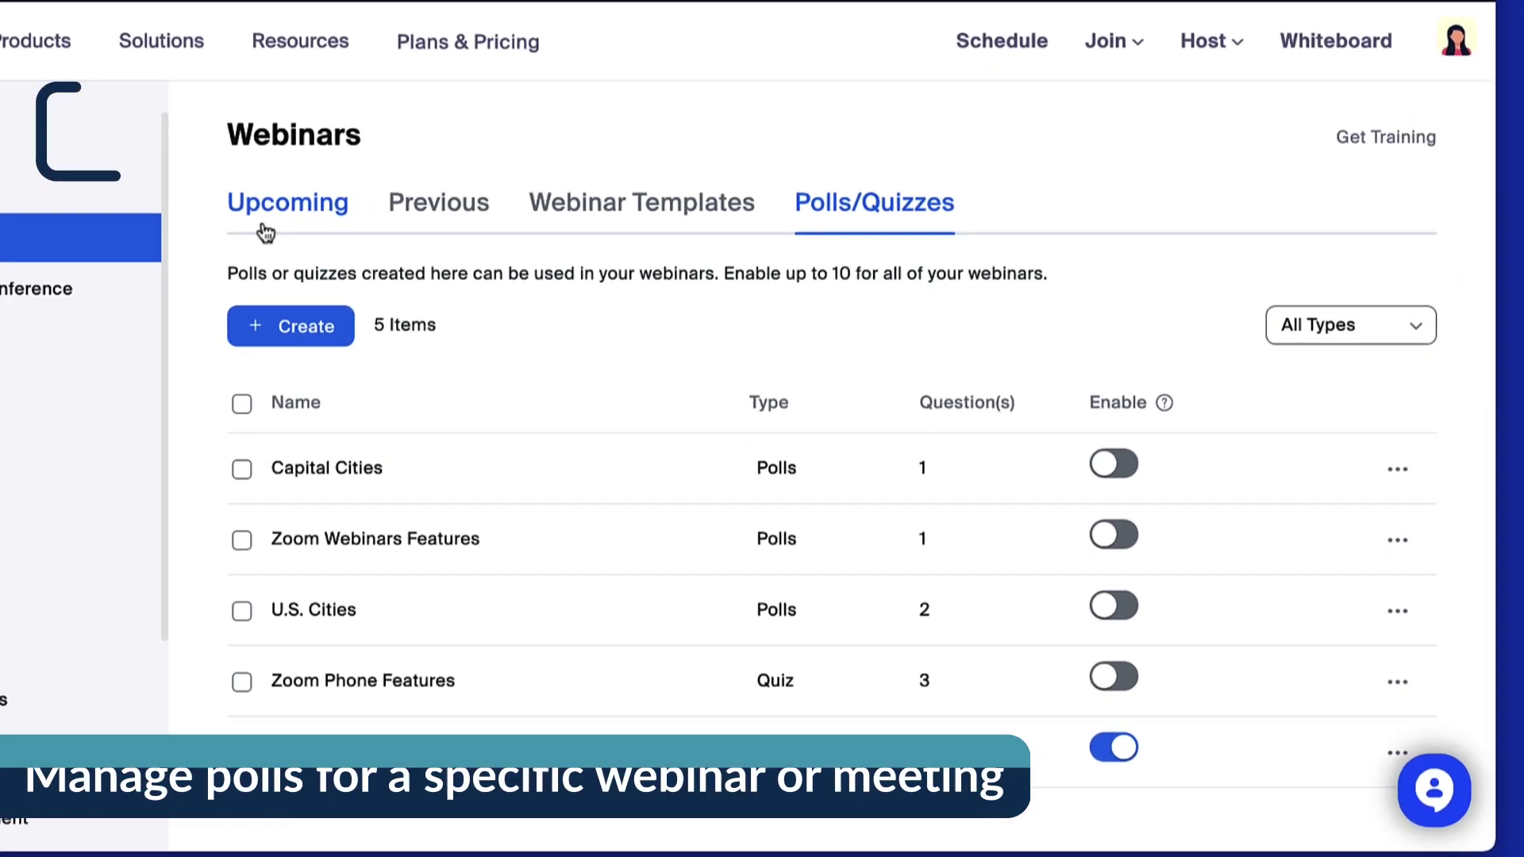
# Schedule a new webinar from the upcoming webinars, keeping the default options.
pyautogui.click(282, 227)
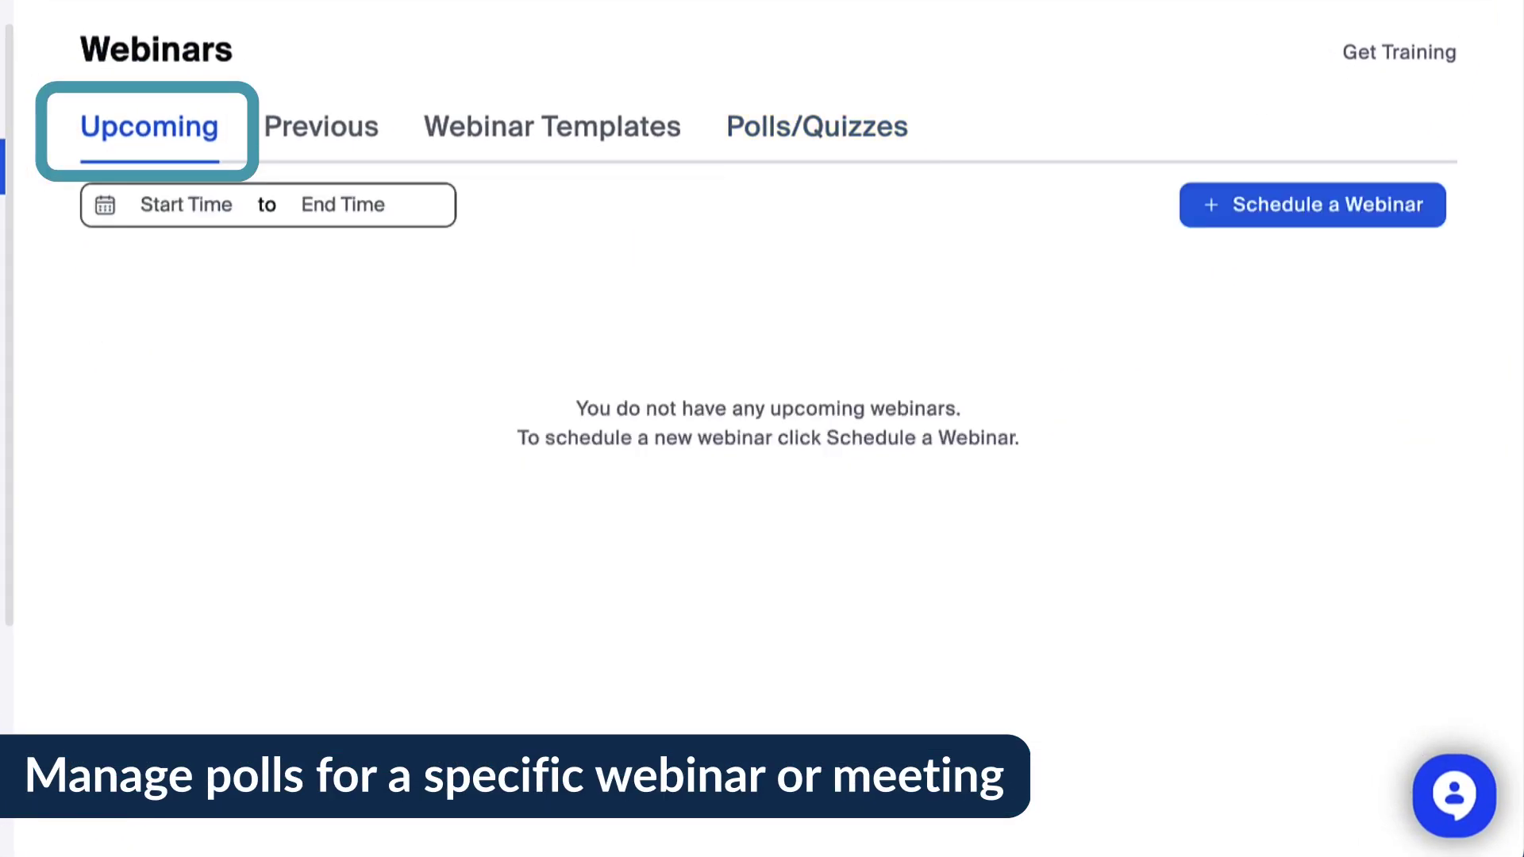
pyautogui.click(1439, 235)
pyautogui.scroll(-15, 762, 428)
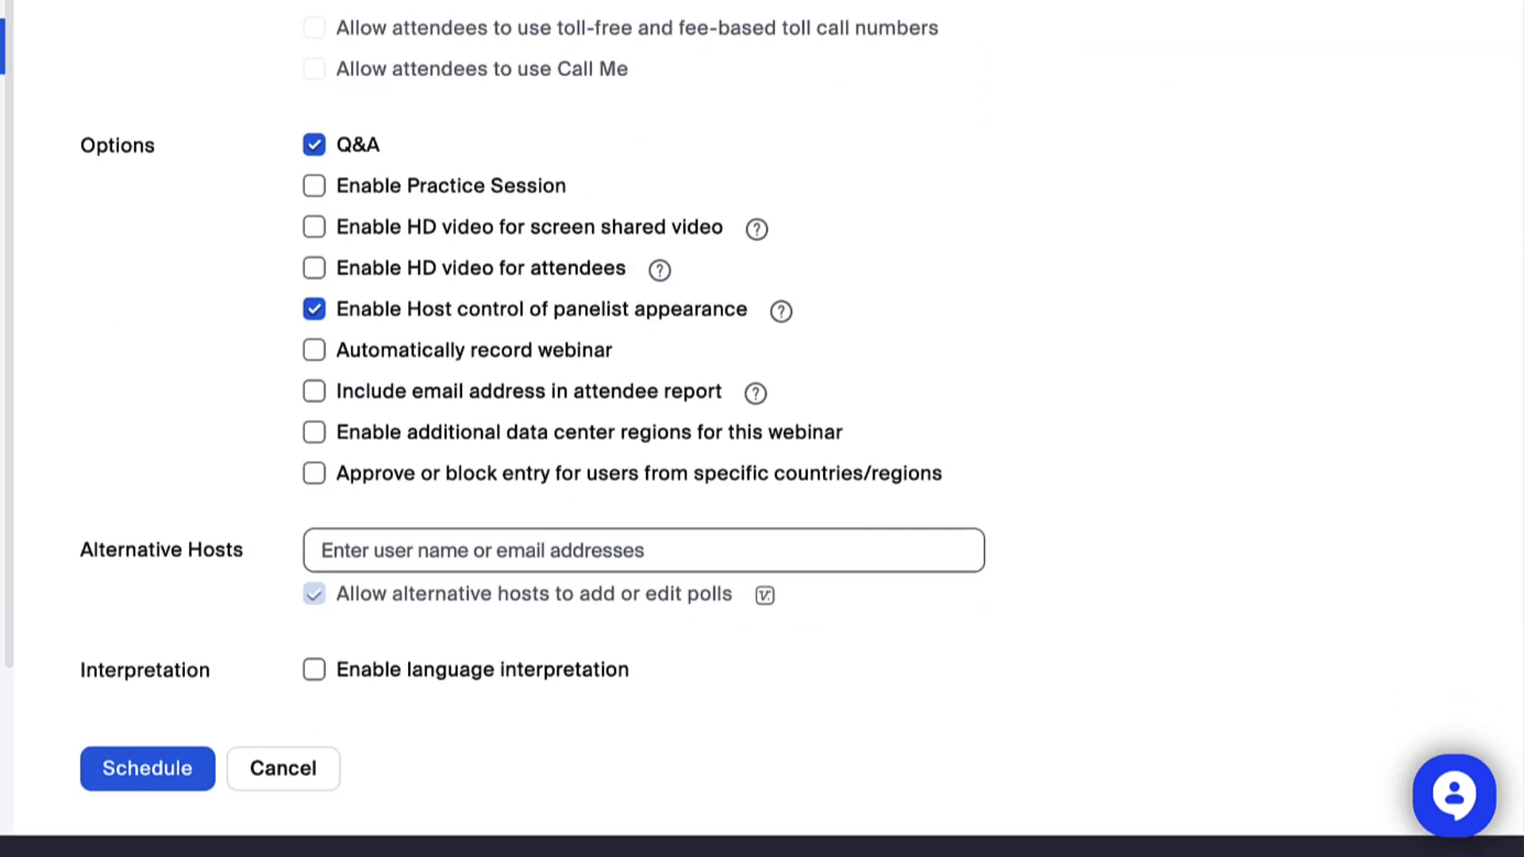
pyautogui.scroll(-2, 761, 428)
pyautogui.click(205, 650)
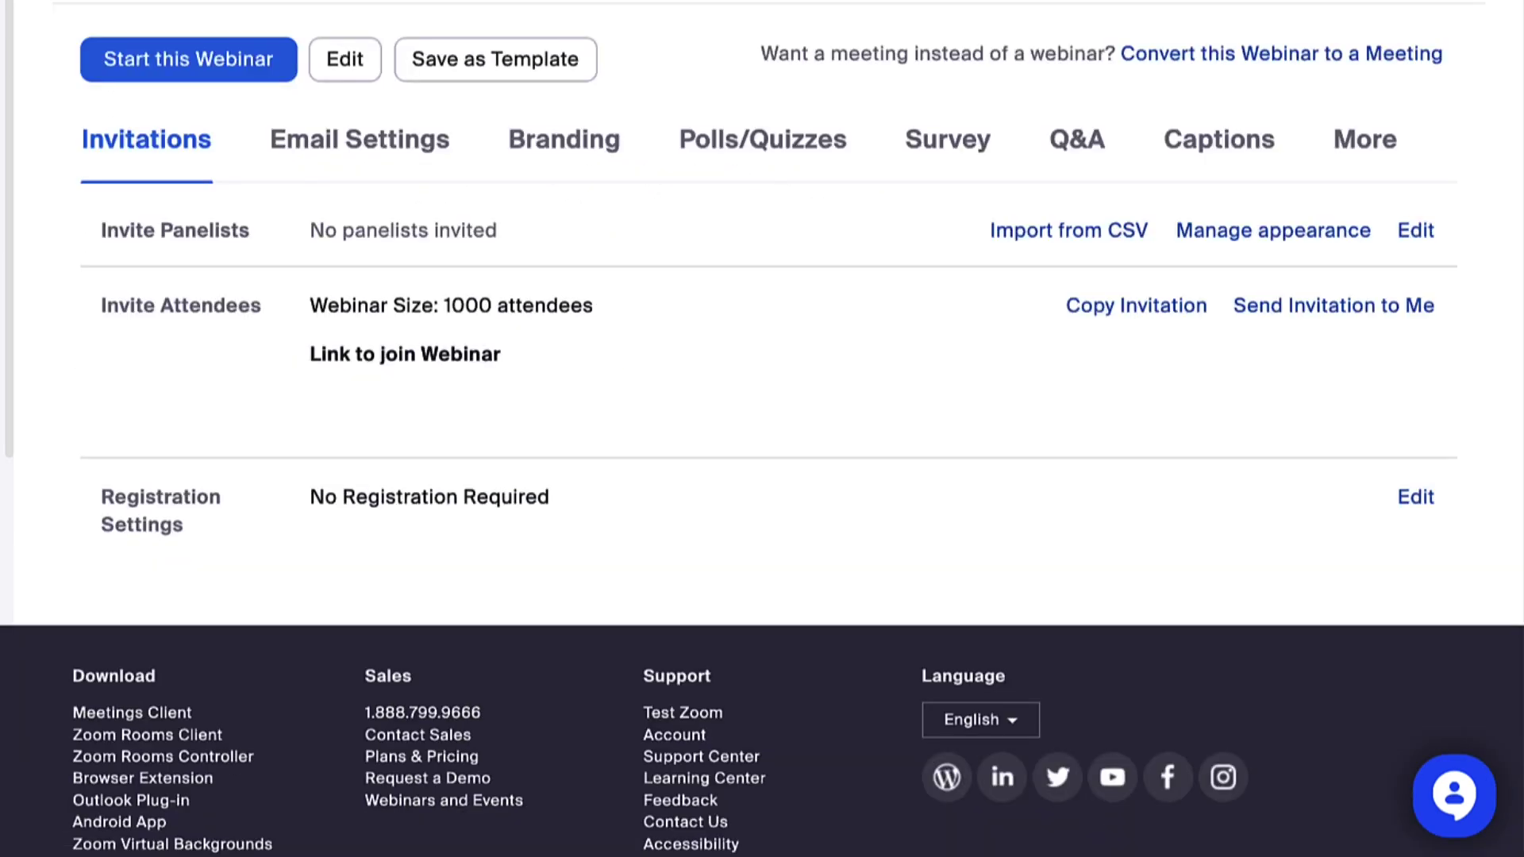
# Enable Zoom Webinars Features and Zoom Phone Features from the polls library for the scheduled webinar.
pyautogui.click(830, 162)
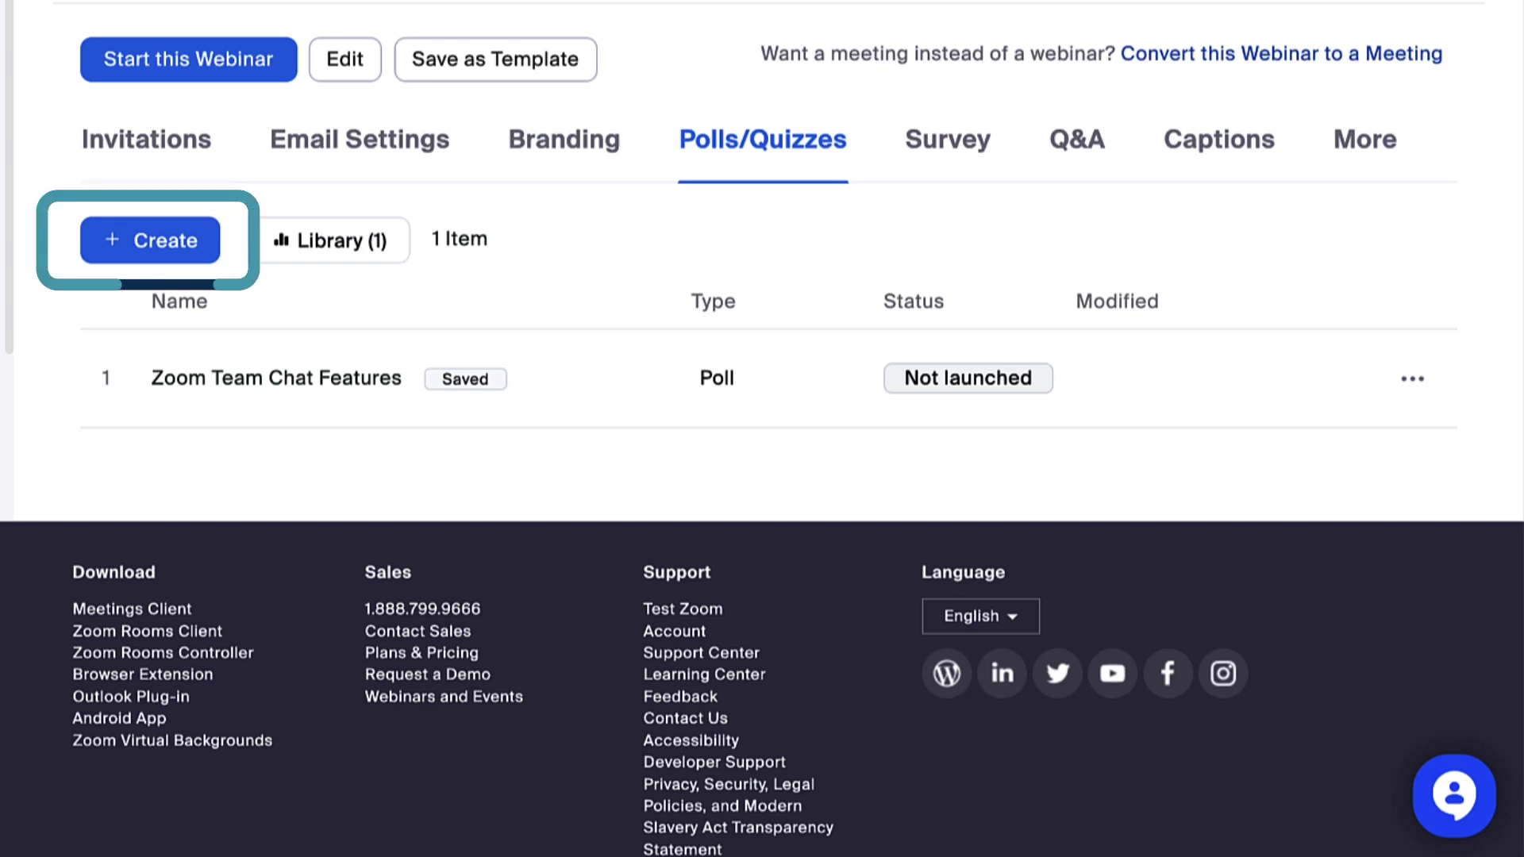
pyautogui.click(411, 243)
pyautogui.click(454, 496)
pyautogui.click(459, 612)
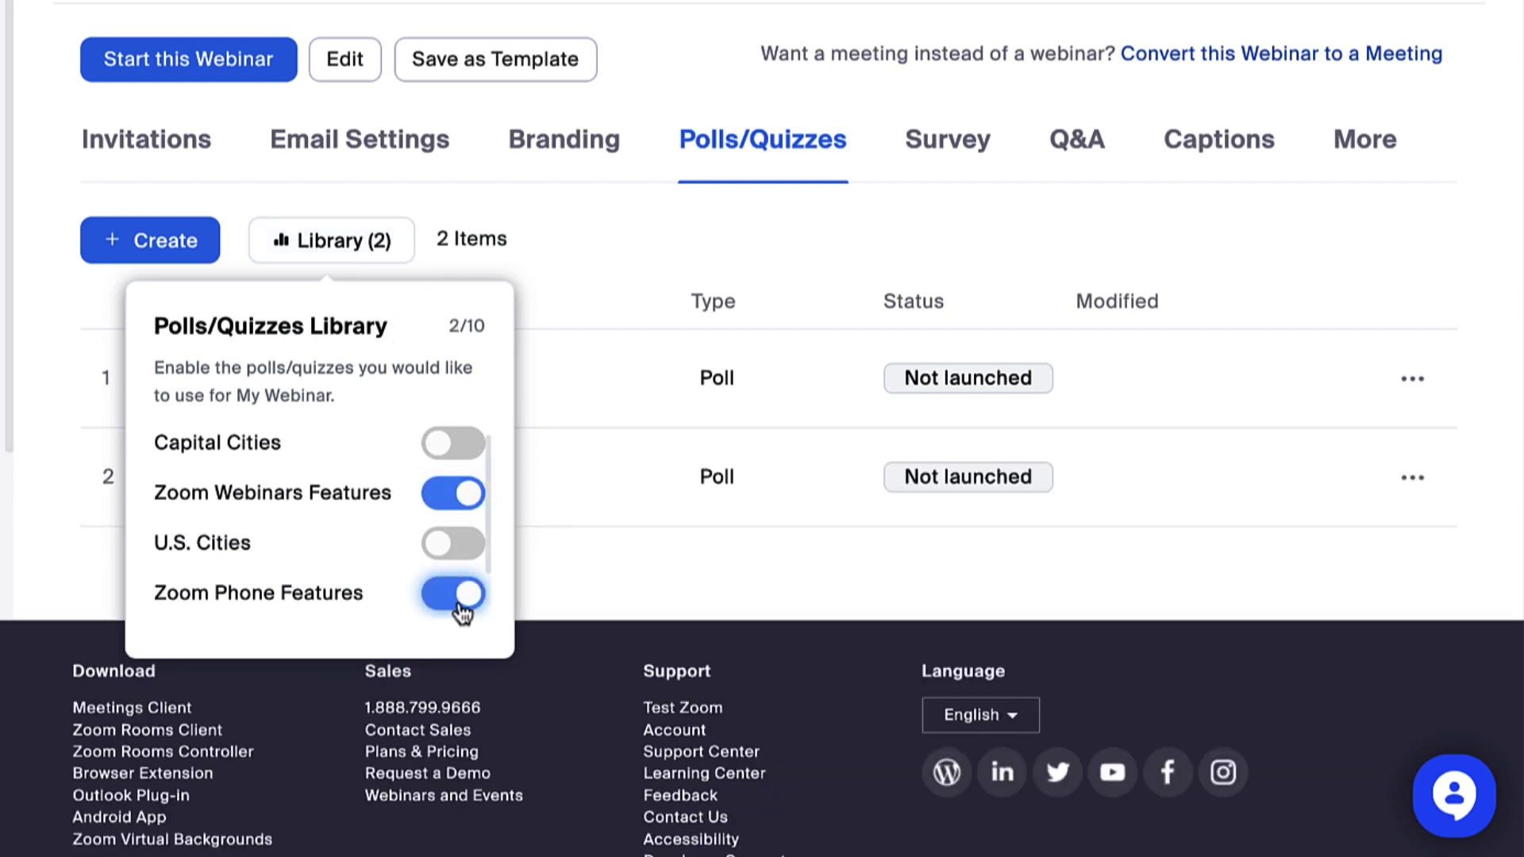
pyautogui.click(332, 241)
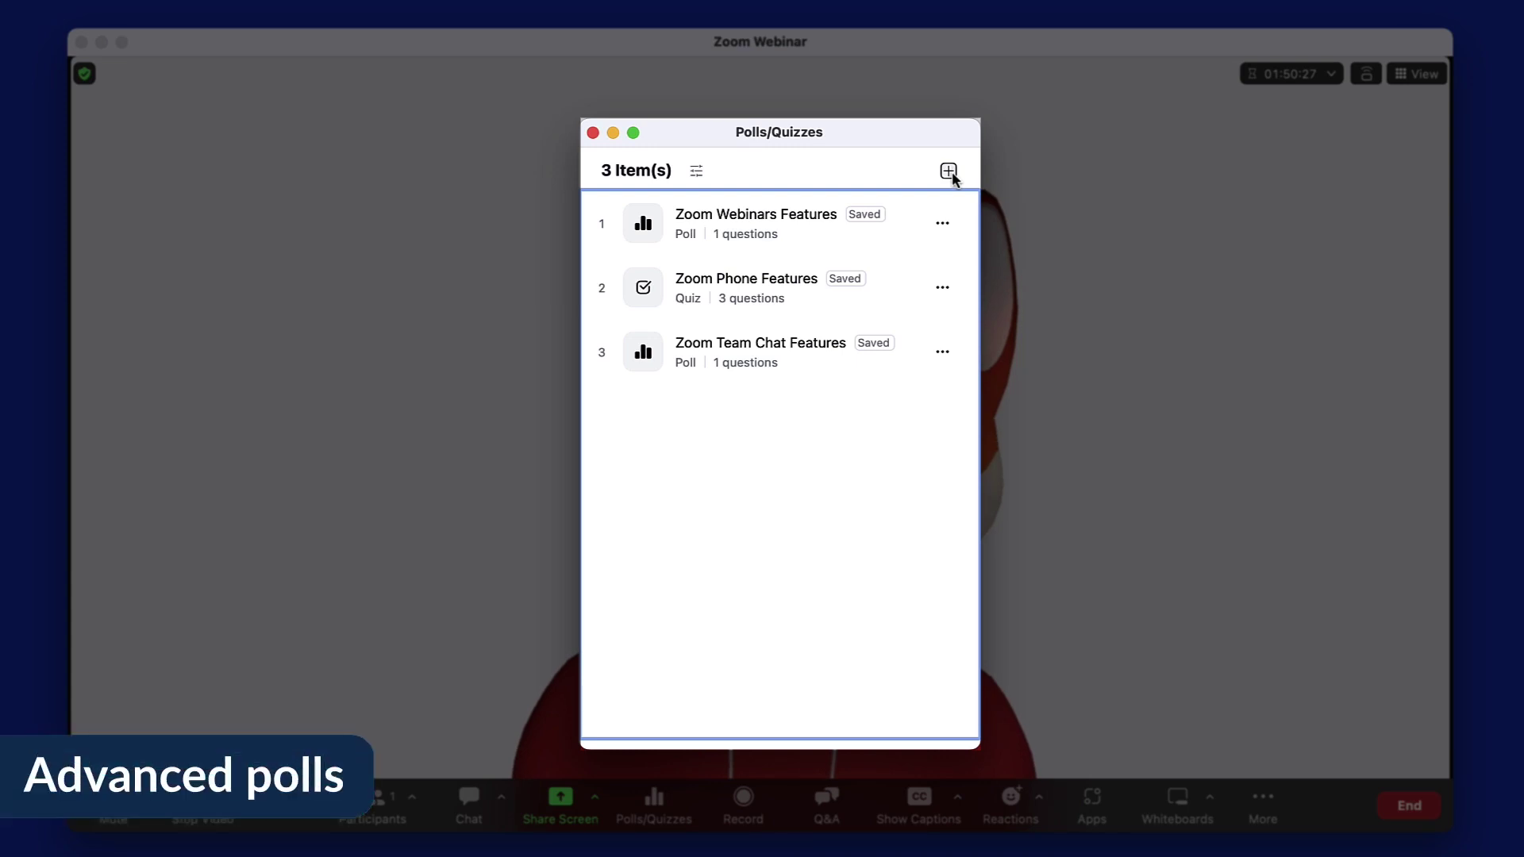
# In the live webinar, create the advanced poll "Zoom Product Features", added to the library, asking which of four products include Practice Session and Backstage.
pyautogui.click(952, 176)
pyautogui.click(943, 326)
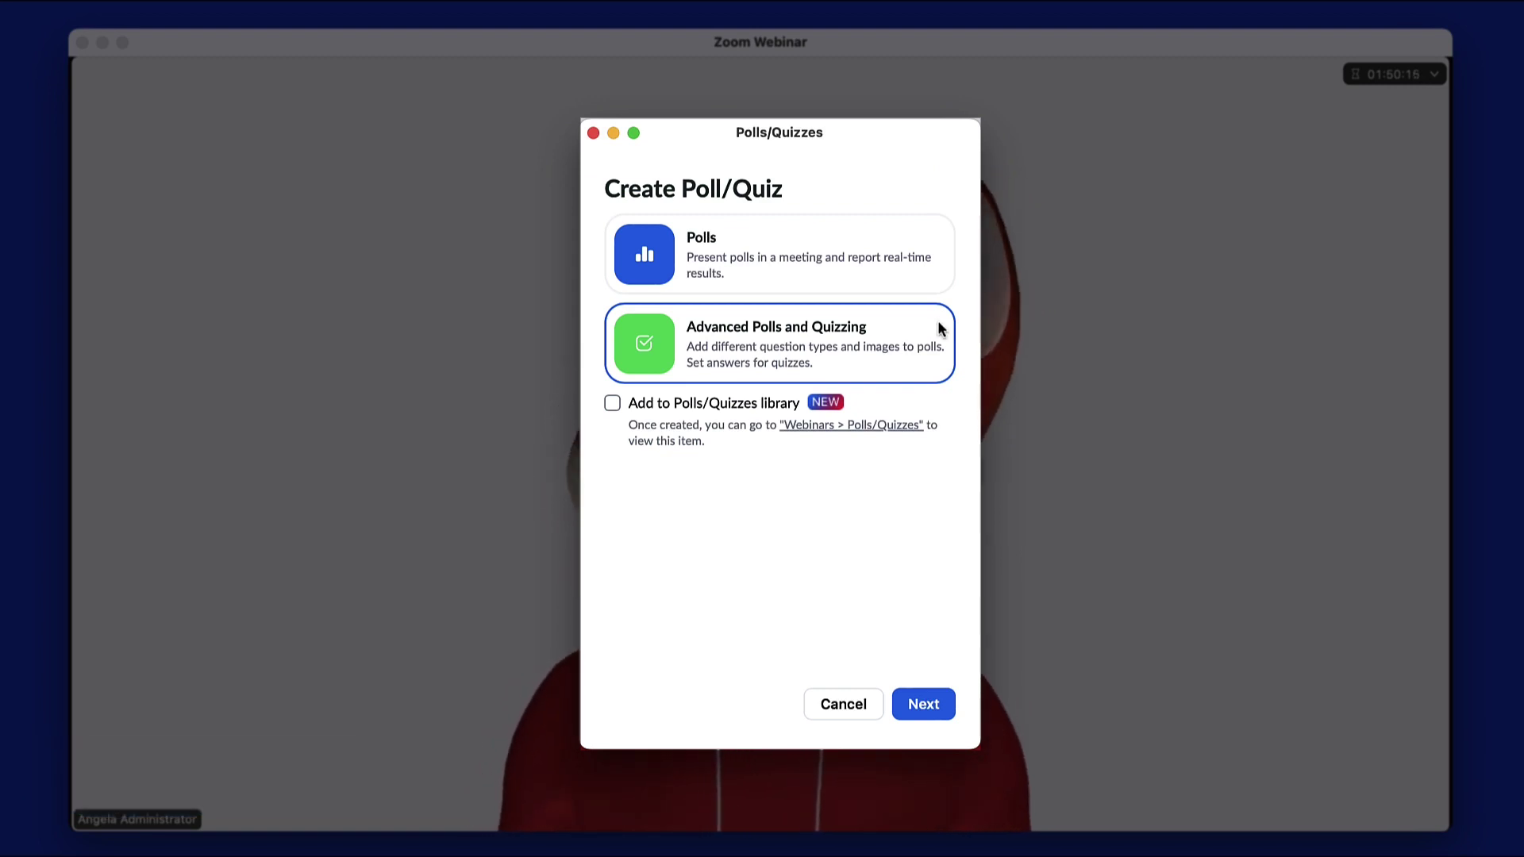
pyautogui.click(614, 405)
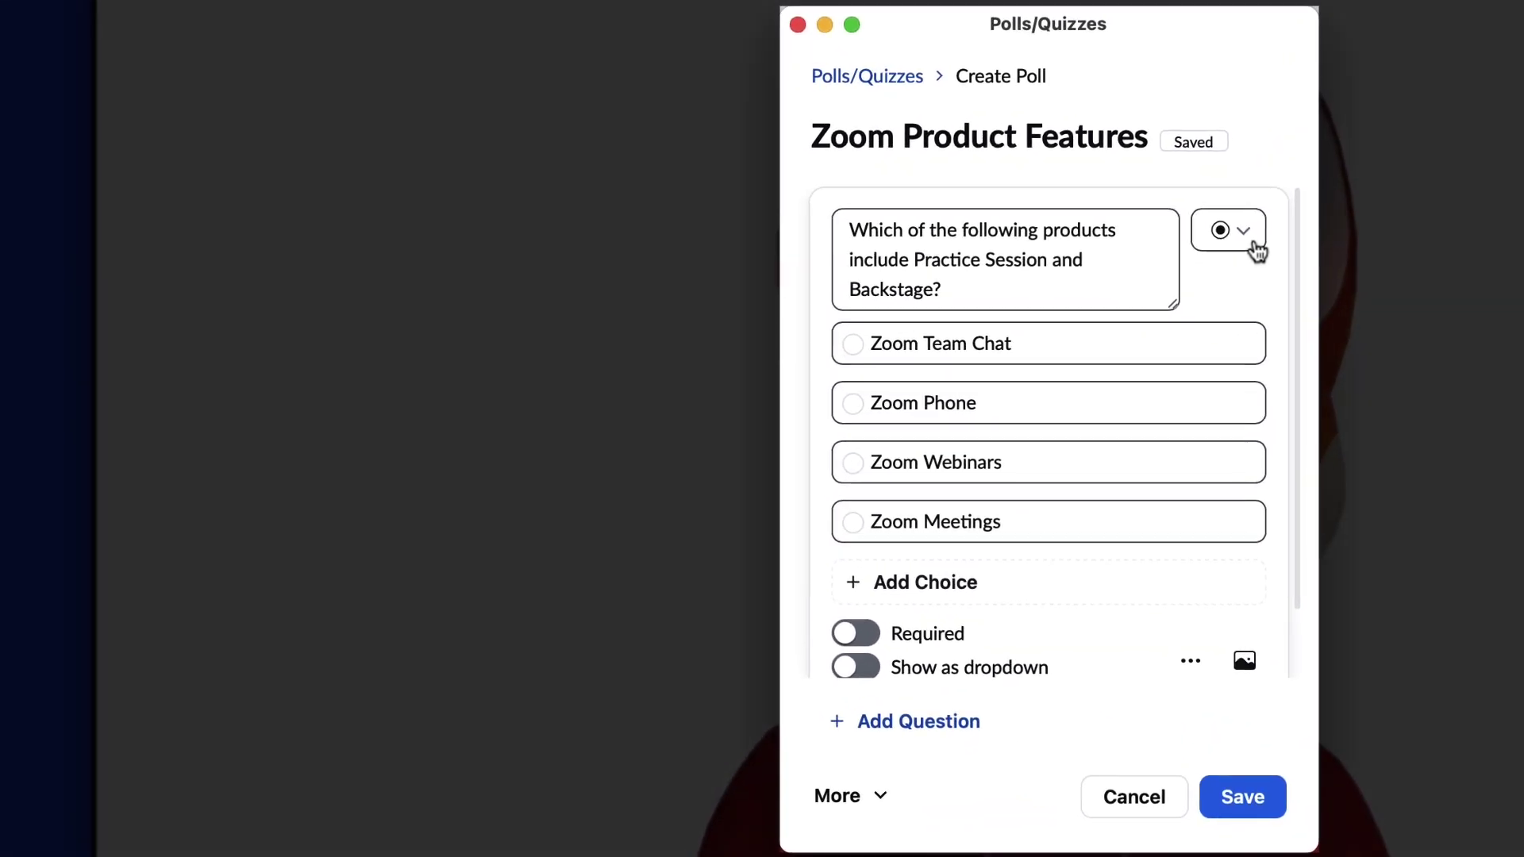
pyautogui.click(931, 294)
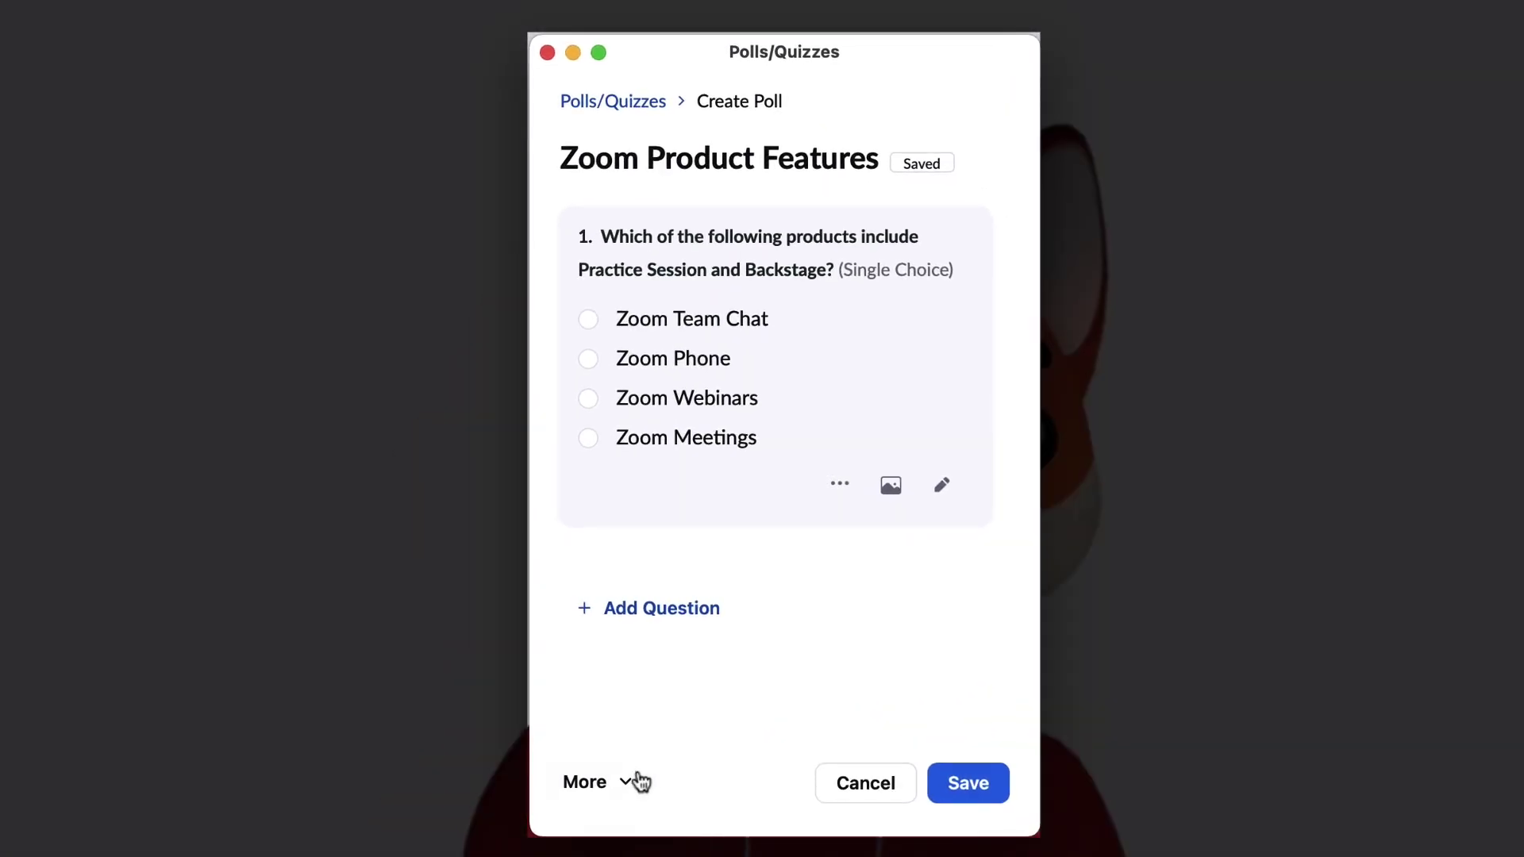
# Make the Zoom Product Features poll a quiz and set Zoom Webinars as the question's correct answer.
pyautogui.click(627, 782)
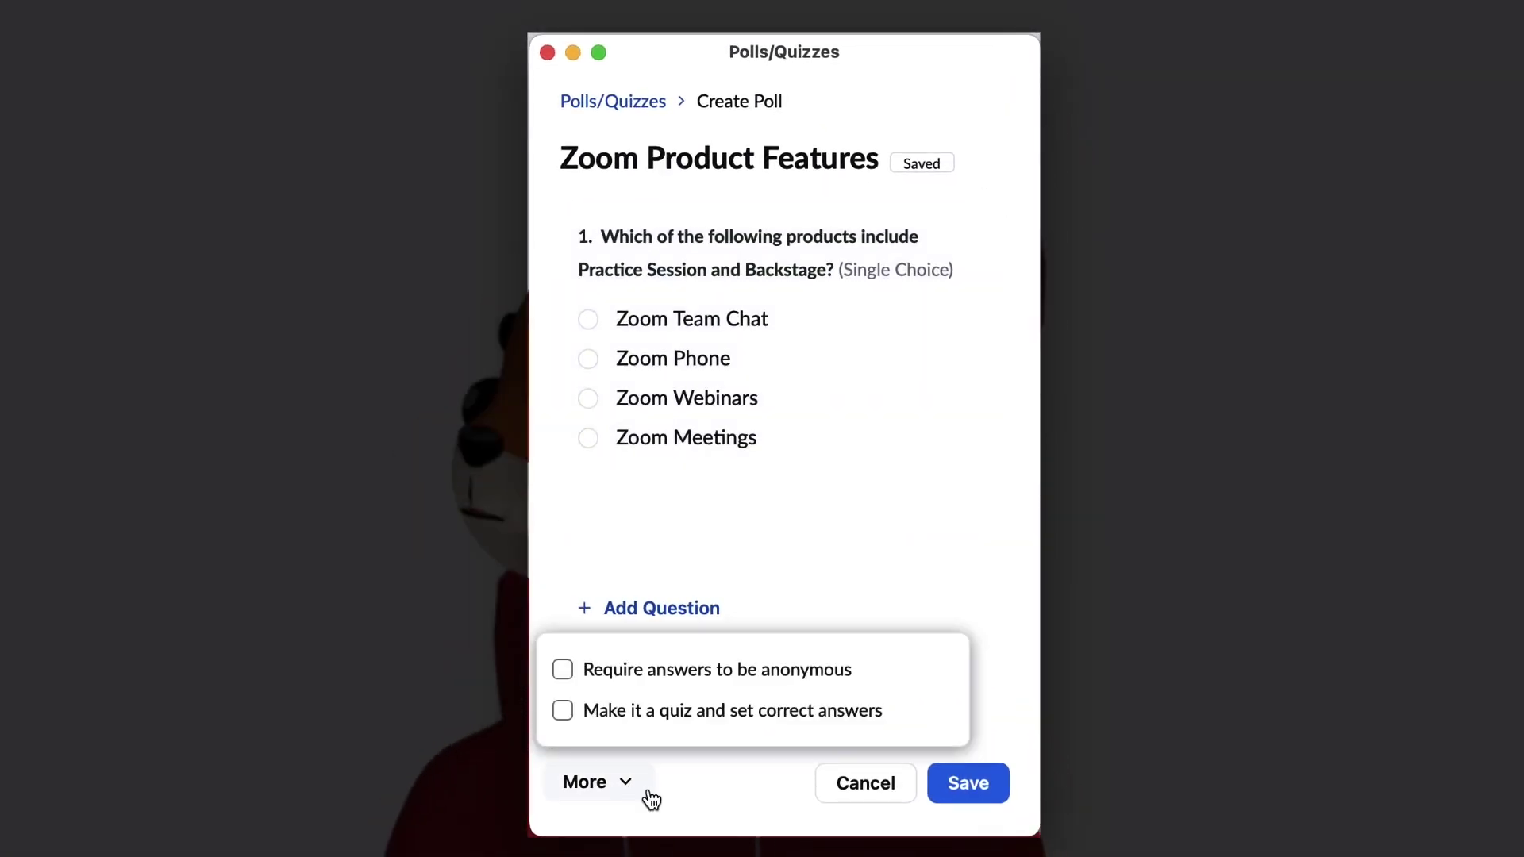
pyautogui.click(563, 712)
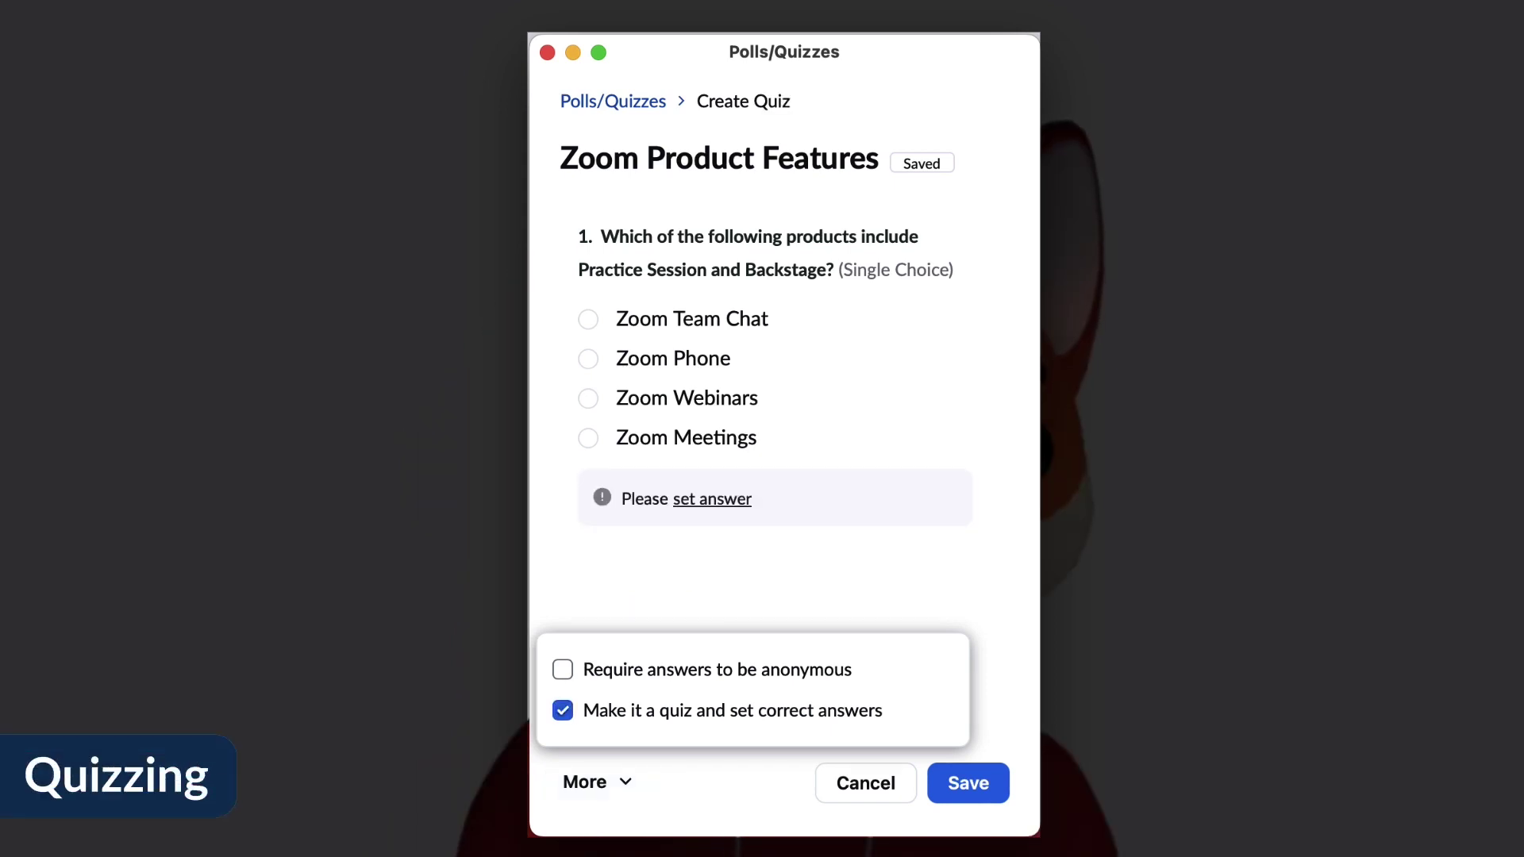
pyautogui.click(803, 626)
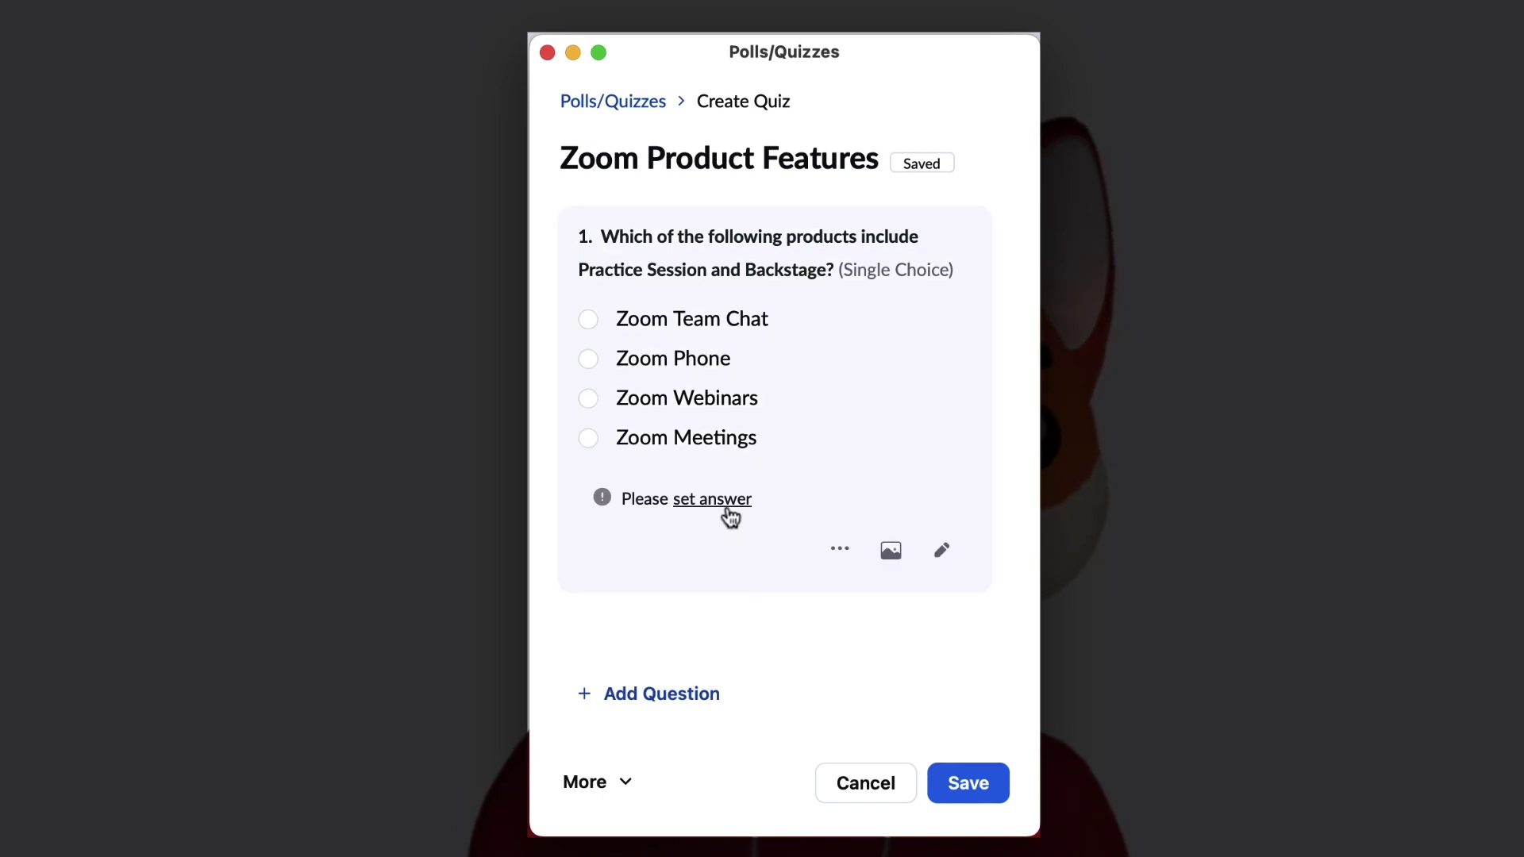
pyautogui.click(729, 508)
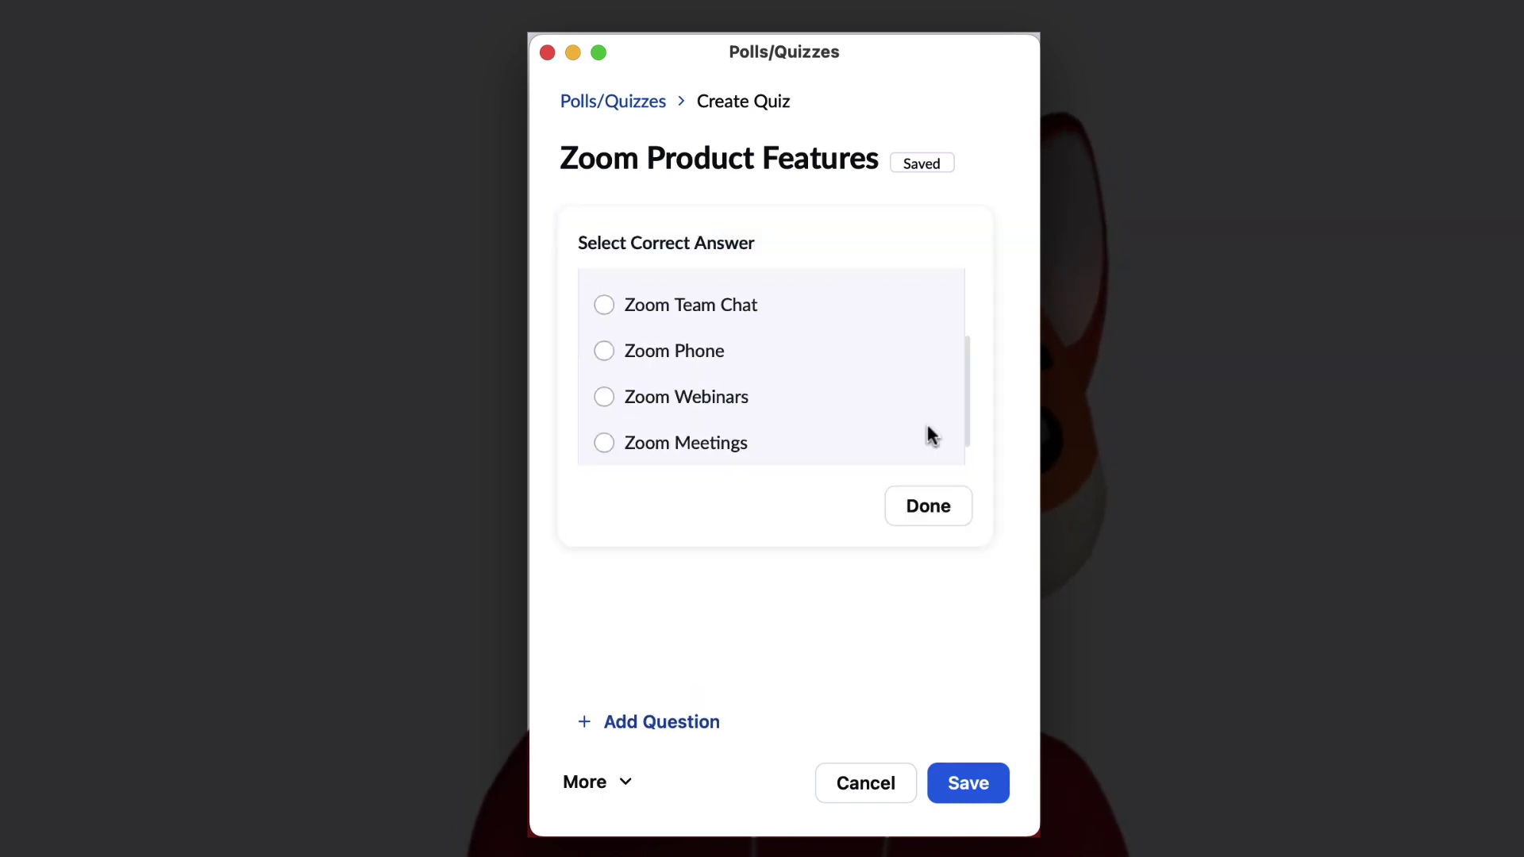
pyautogui.click(738, 405)
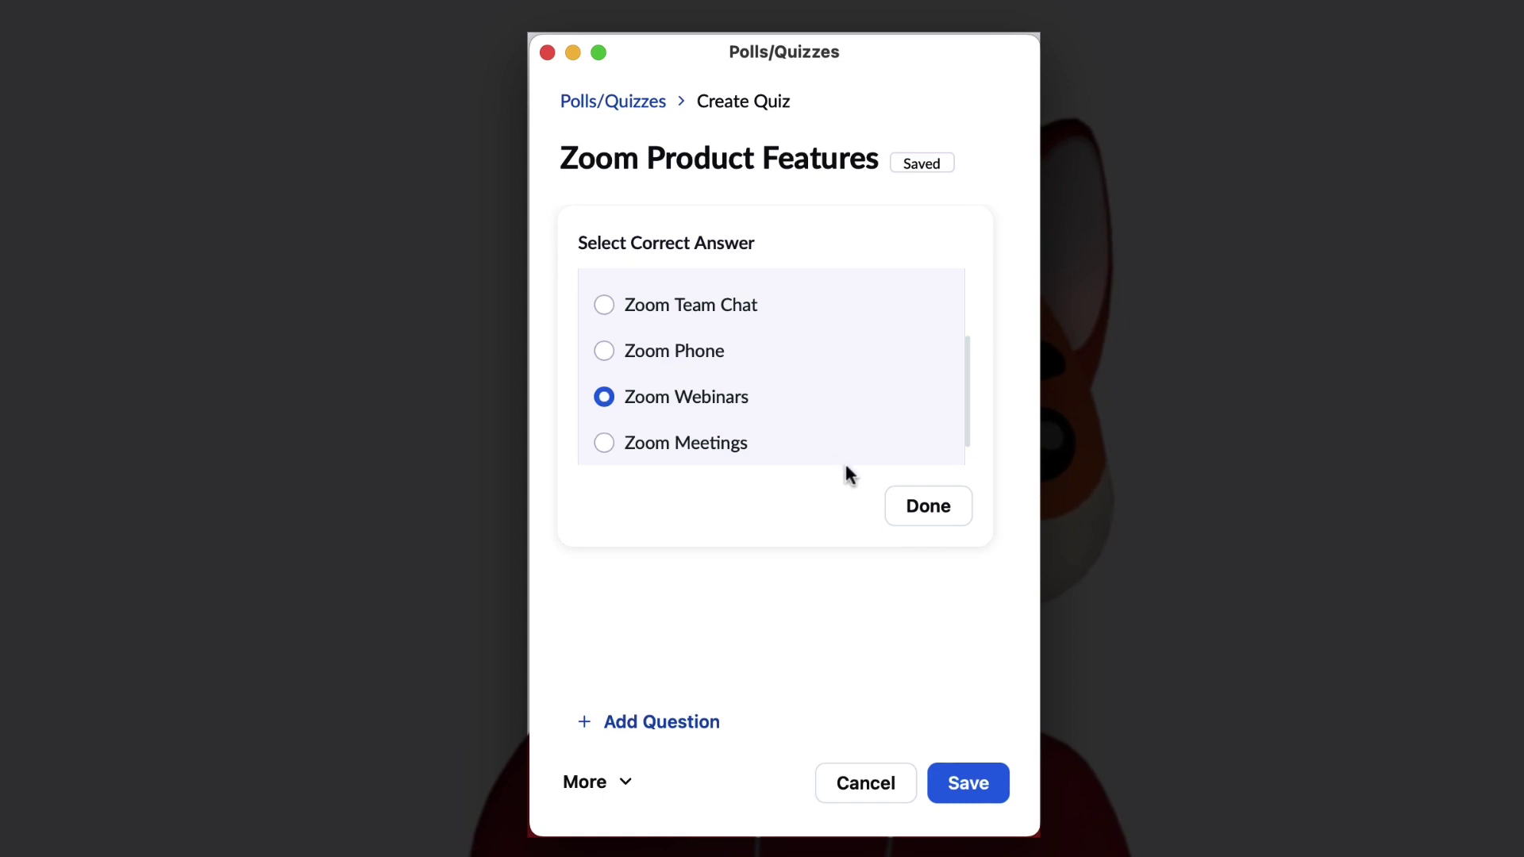
pyautogui.click(919, 528)
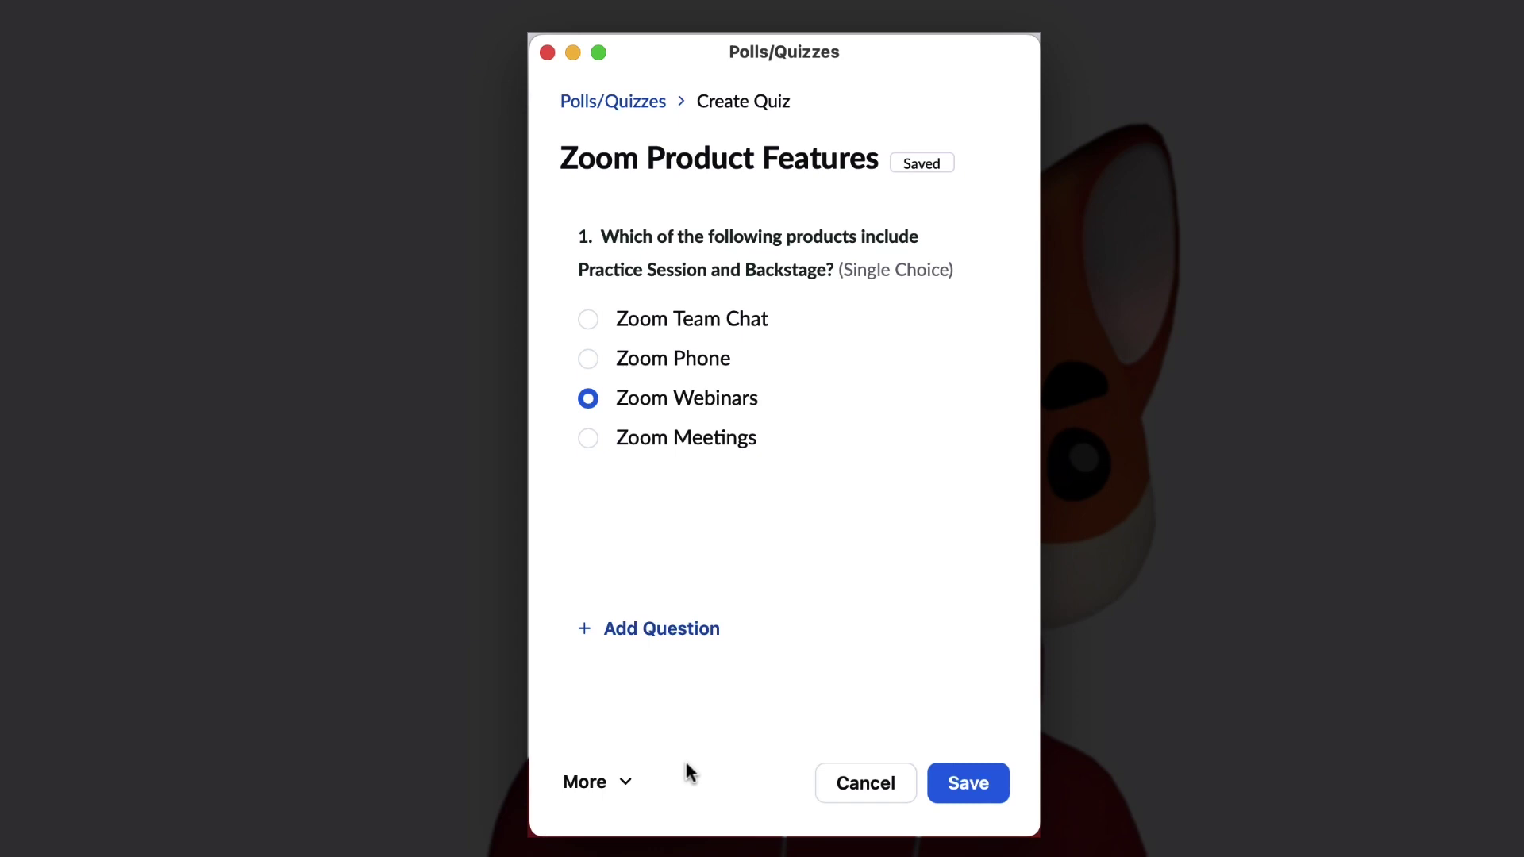
# Require answers to the Zoom Product Features quiz to be anonymous.
pyautogui.click(627, 790)
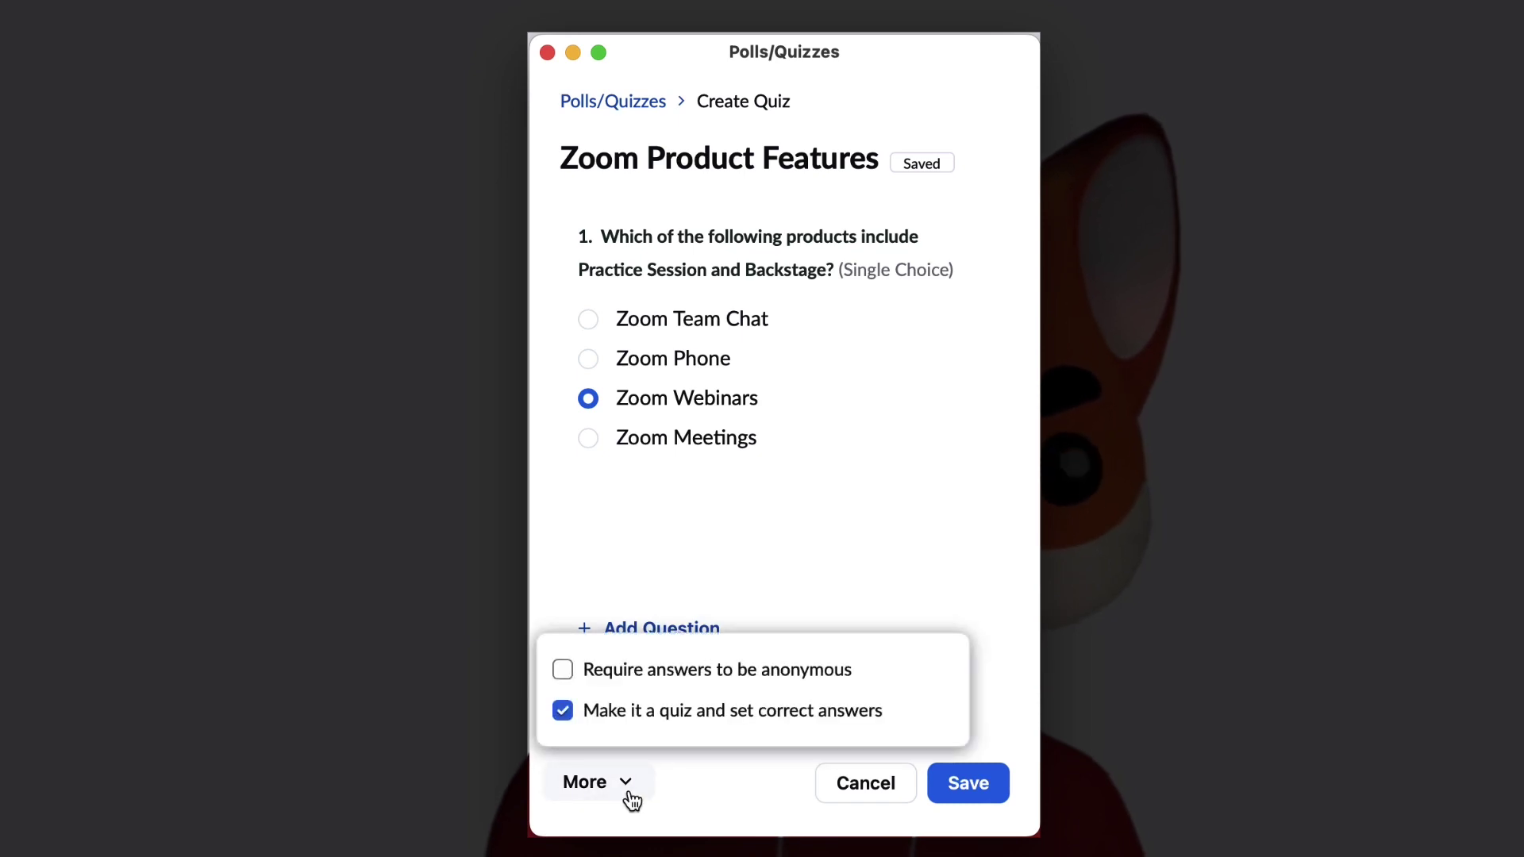
pyautogui.click(564, 673)
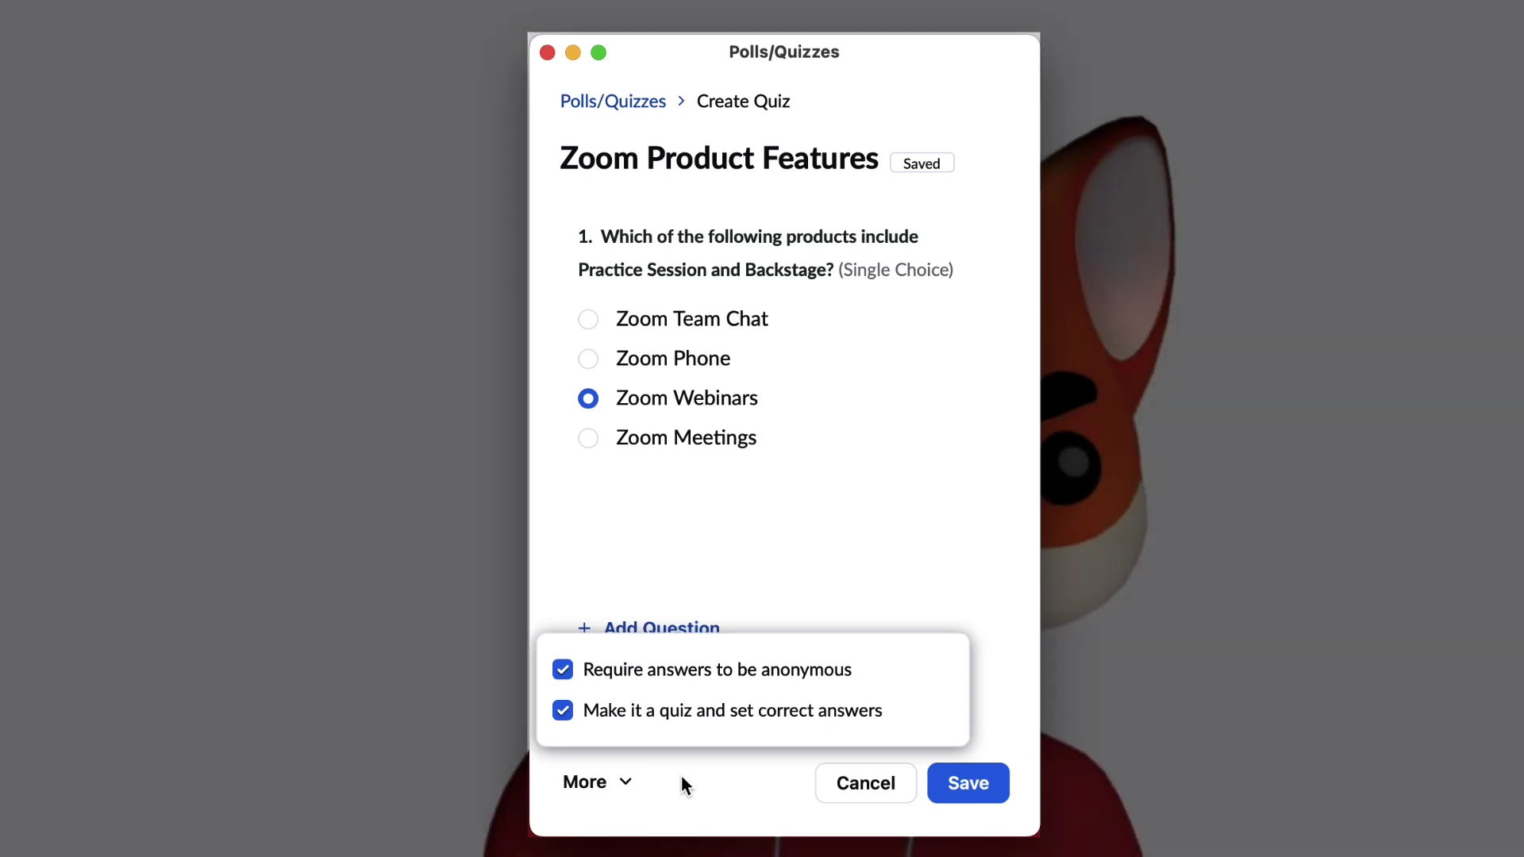
pyautogui.click(679, 773)
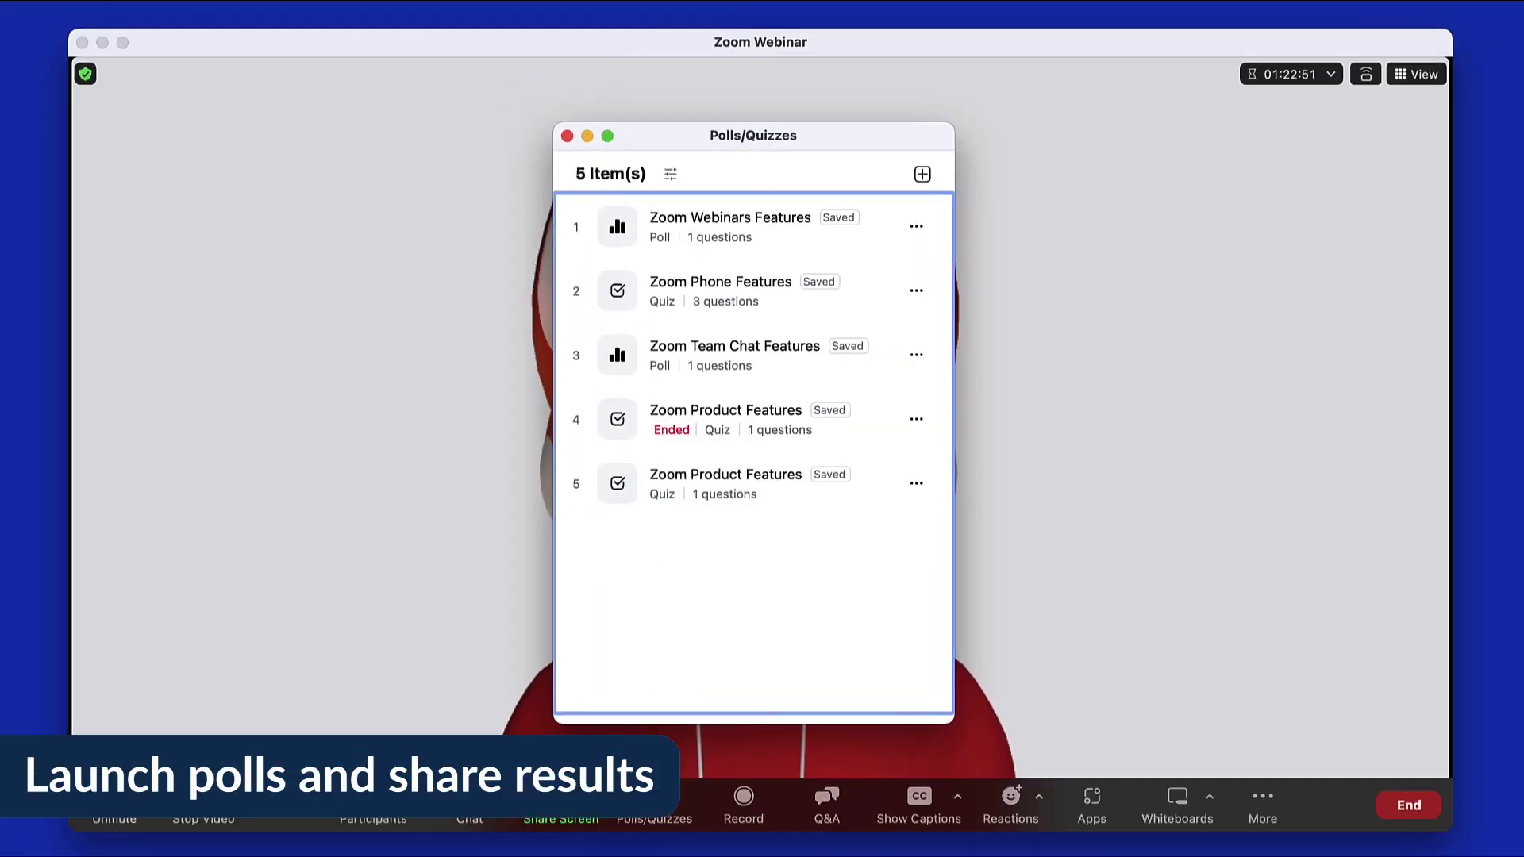
# Launch the unlaunched Zoom Product Features quiz, the fifth item, and end it once all participants have answered.
pyautogui.moveTo(868, 513)
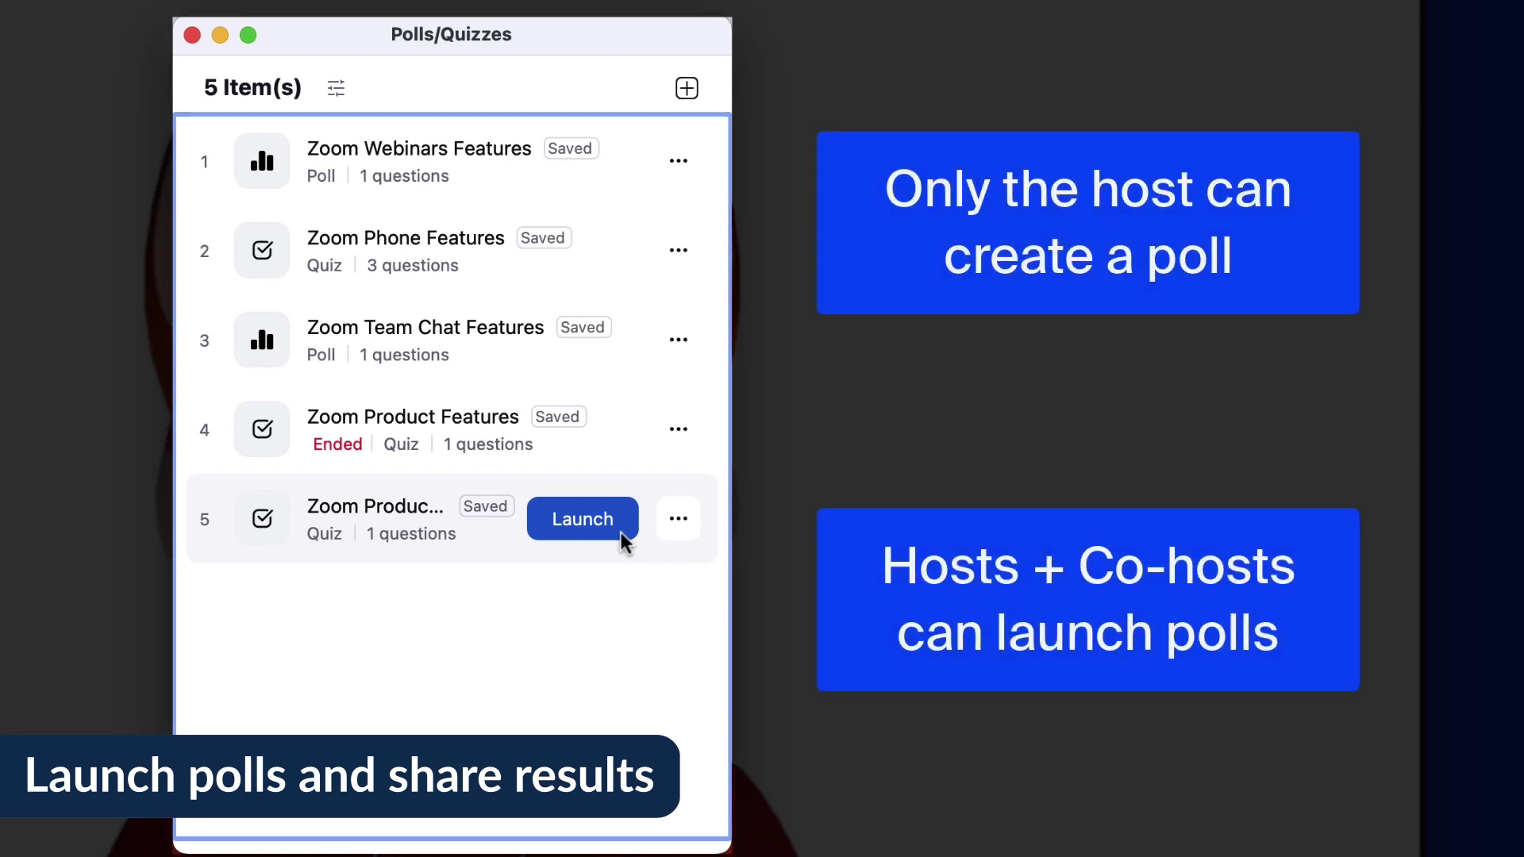
pyautogui.click(621, 532)
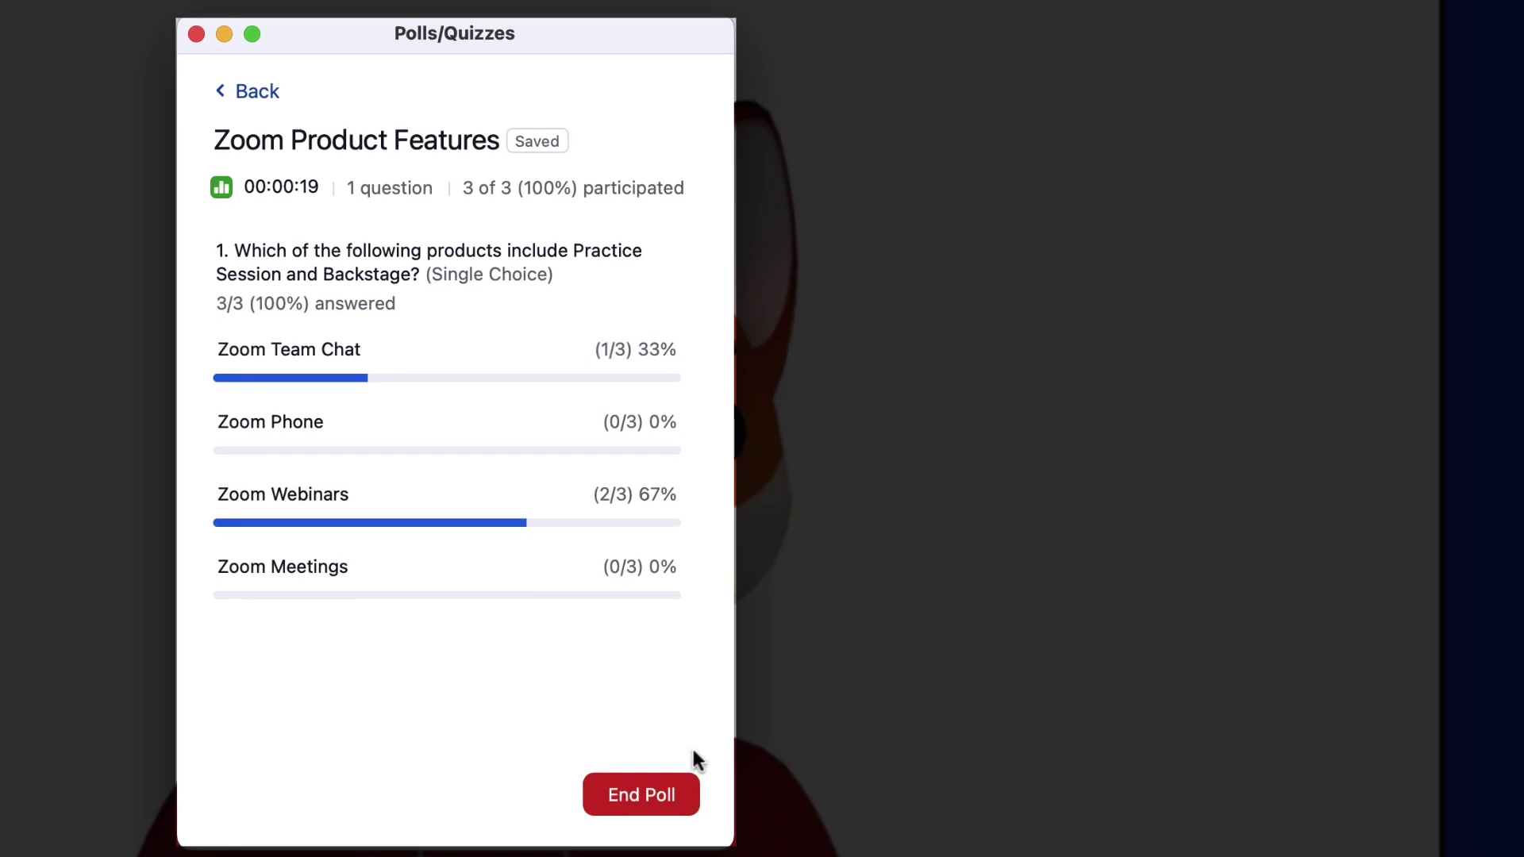
pyautogui.click(692, 797)
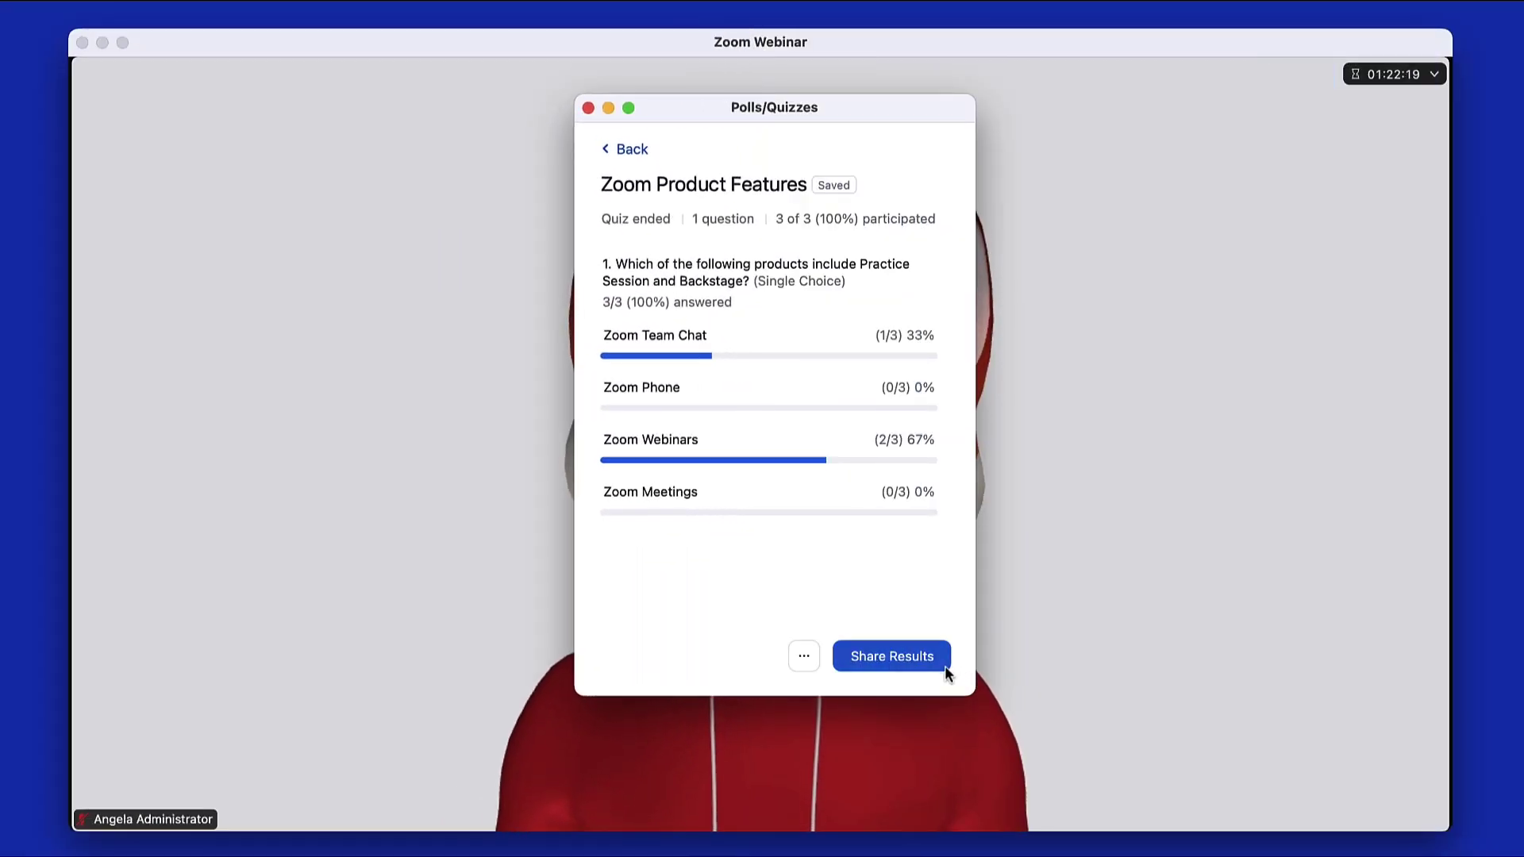
# Share the ended quiz's results with participants and show the correct answers to all.
pyautogui.click(943, 660)
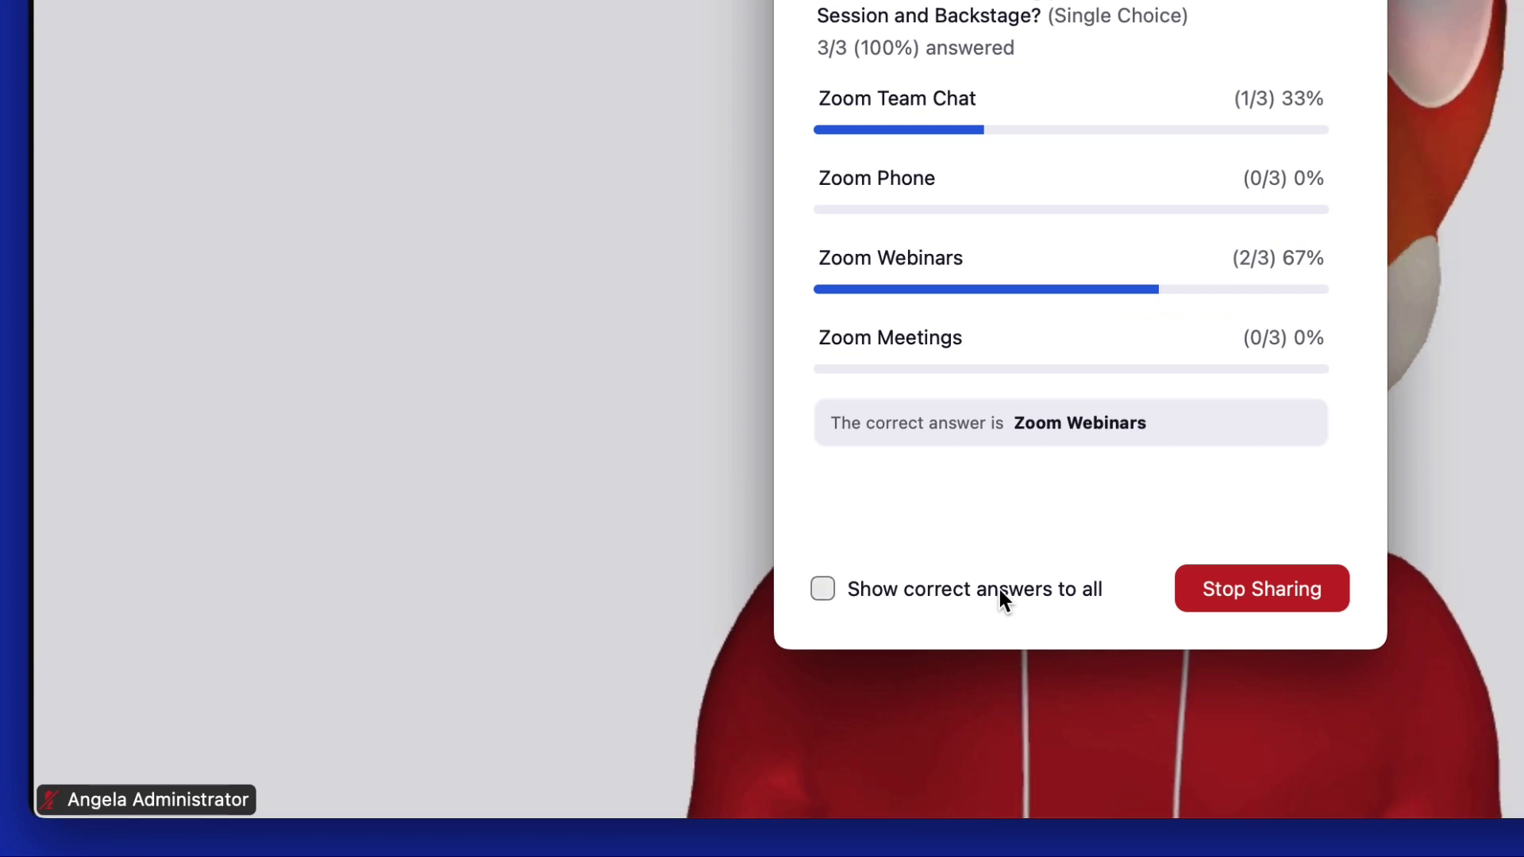
pyautogui.click(999, 588)
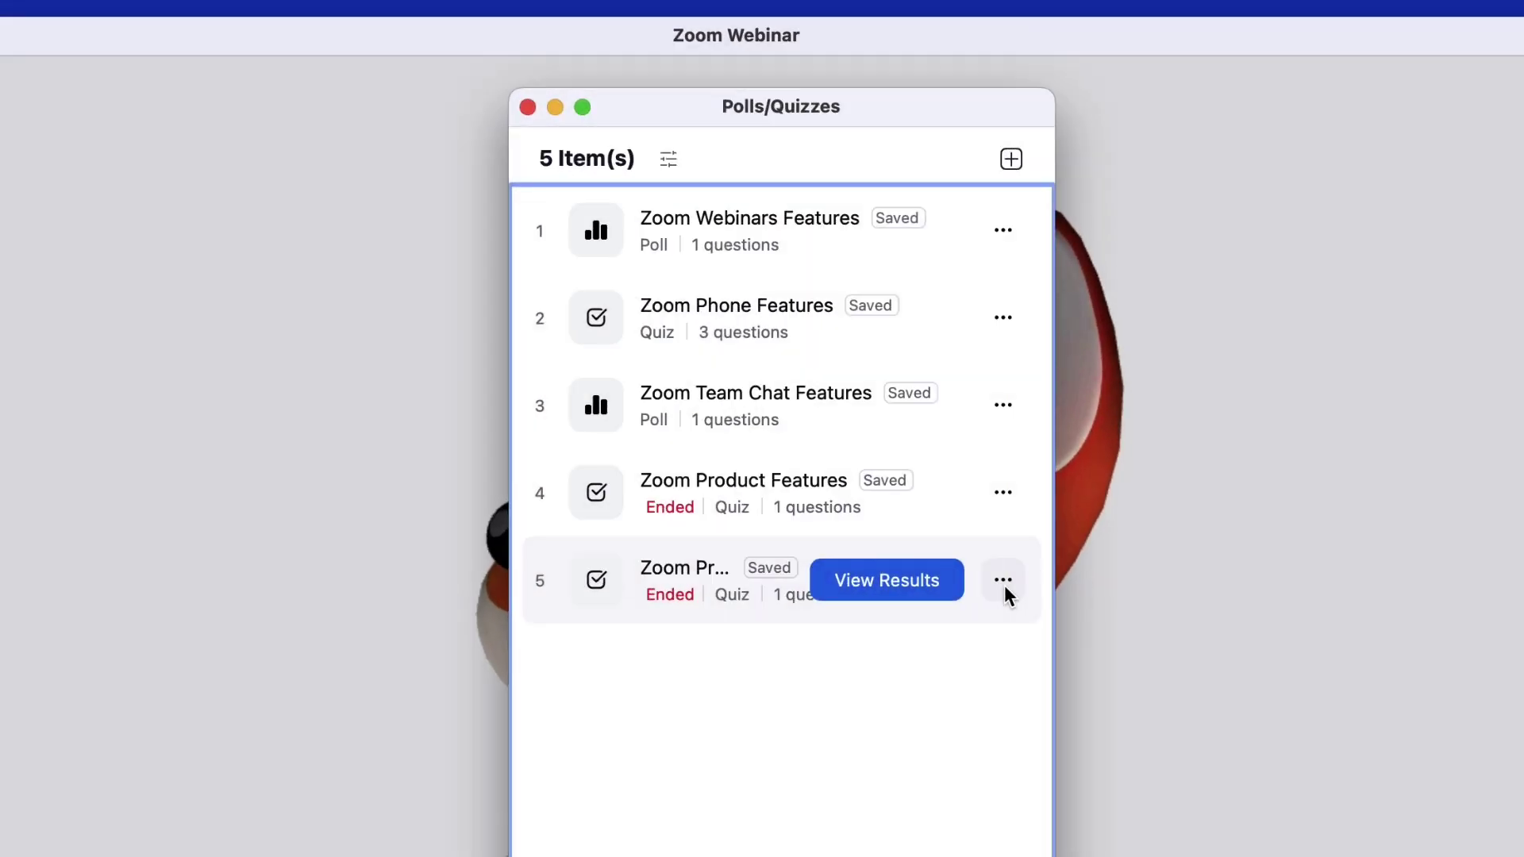
# Open the further options for the ended Zoom Product Features quiz, the fifth item.
pyautogui.click(903, 565)
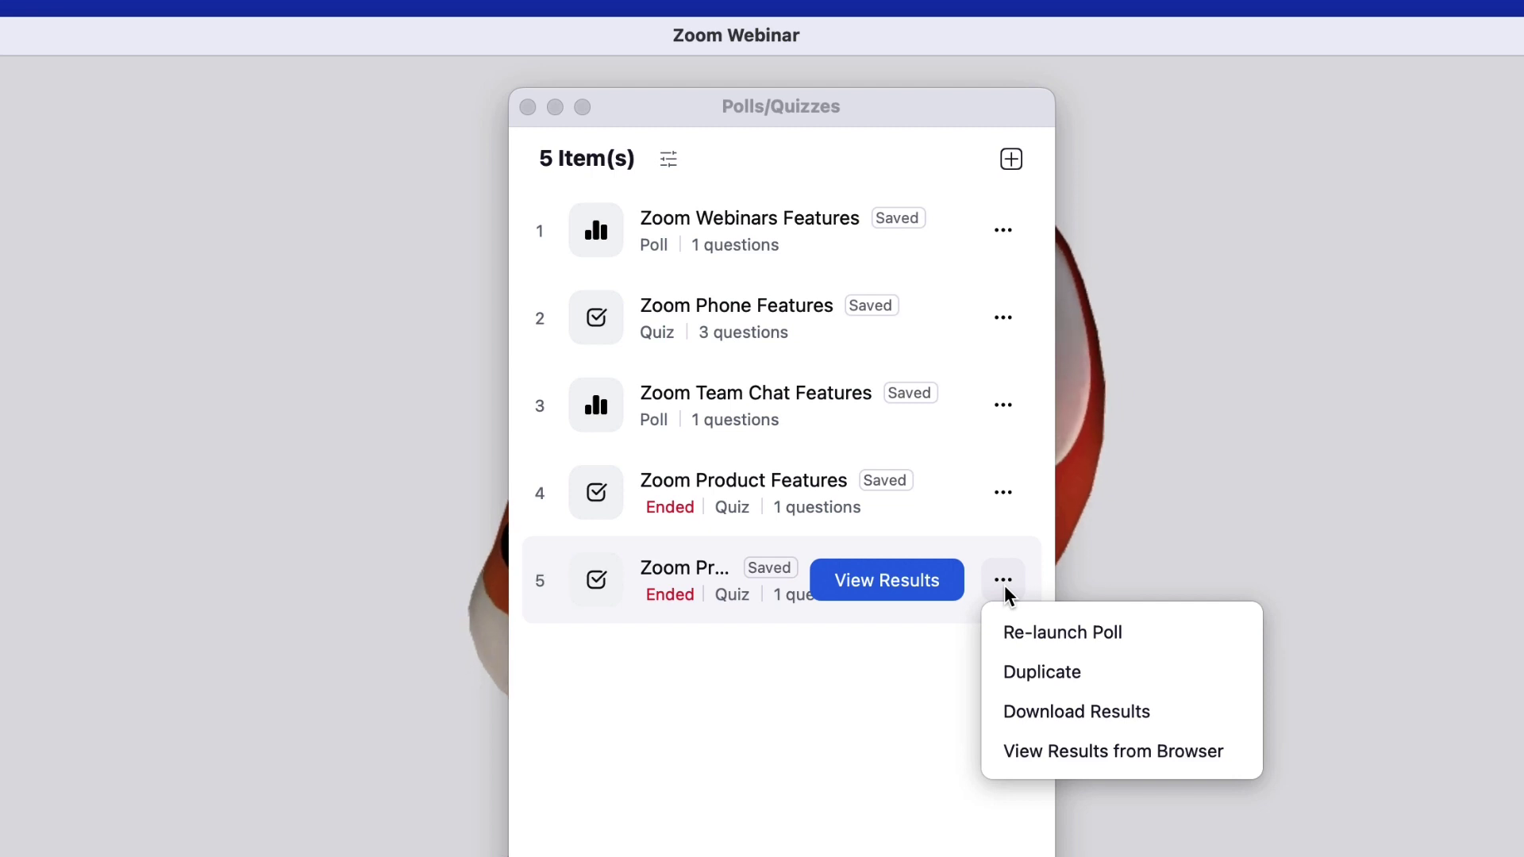